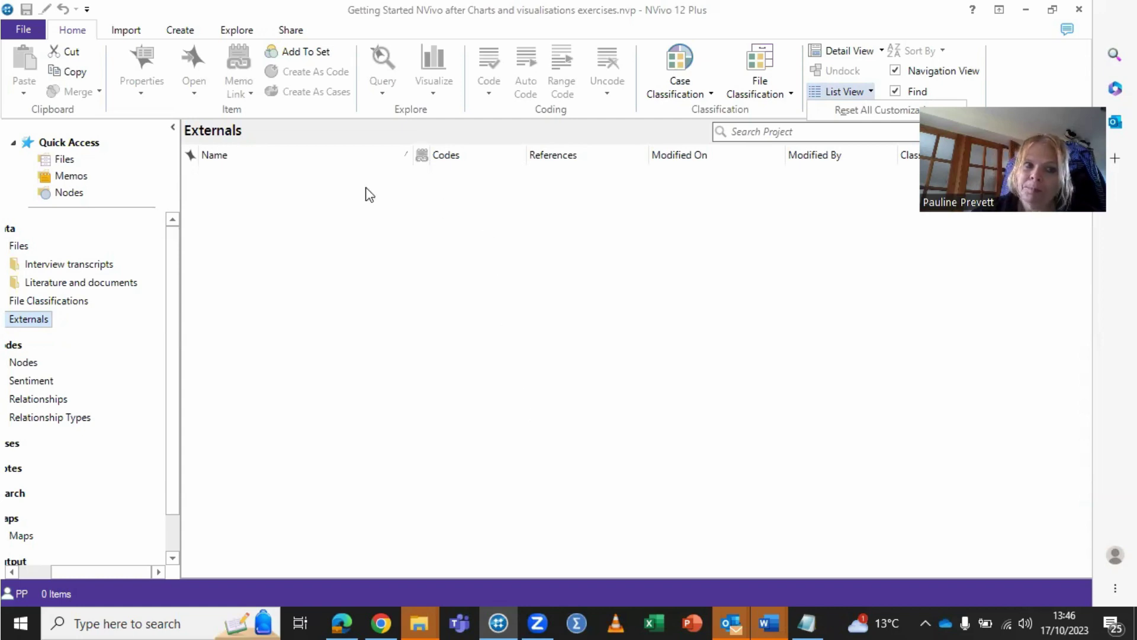
Open the Interview transcripts folder and select all seven transcripts in it
left_click(37, 267)
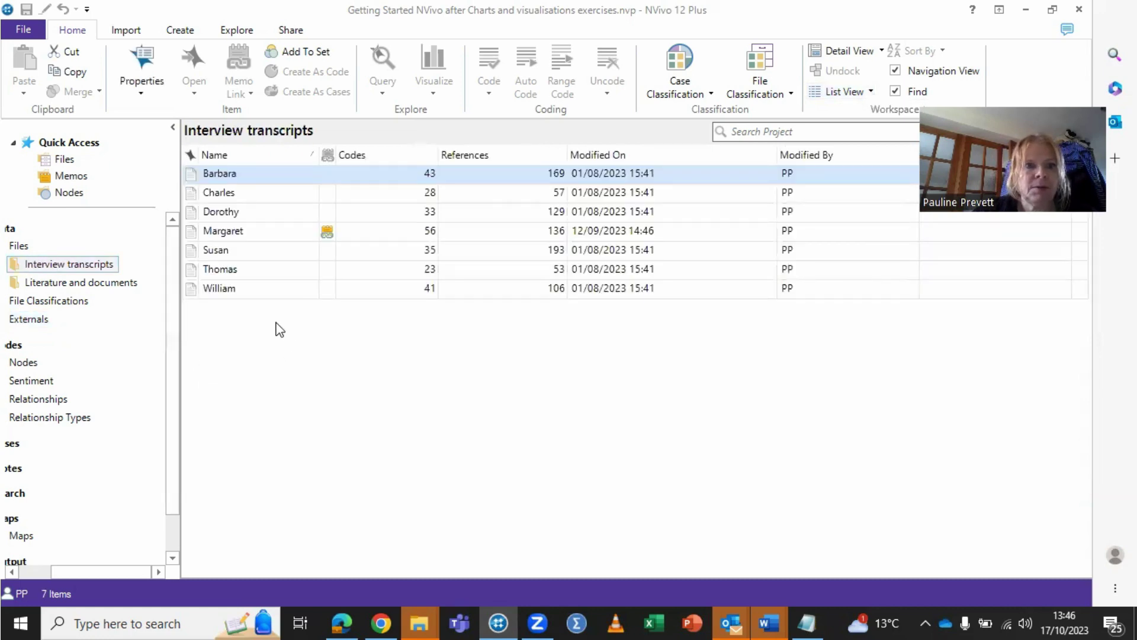
left_click(235, 200)
left_click(233, 180)
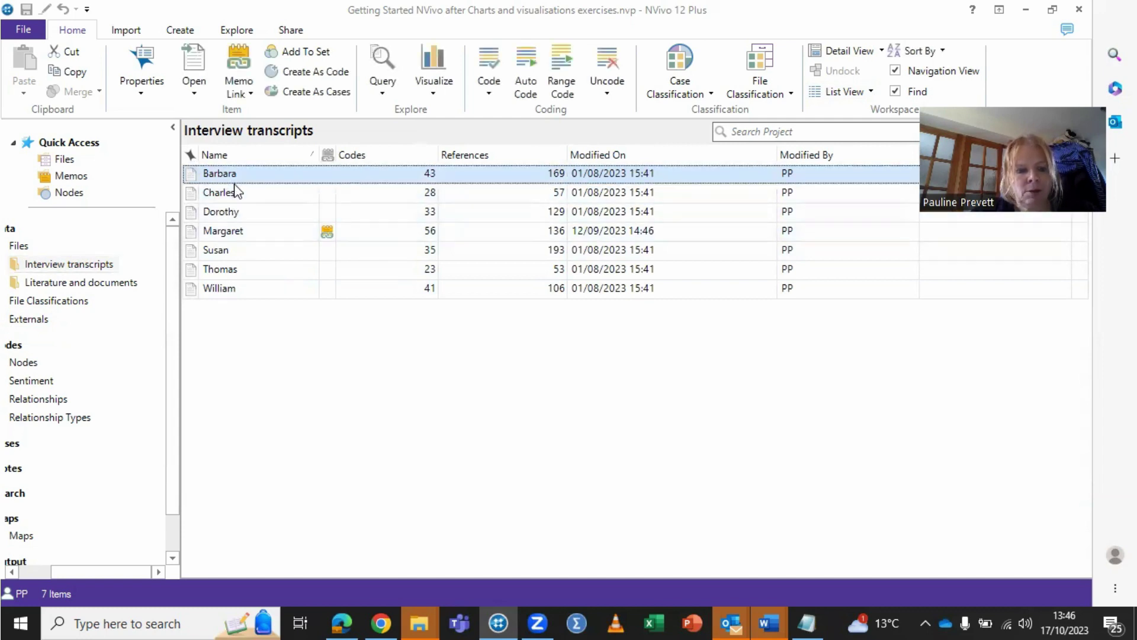
left_click(236, 191, "ctrl")
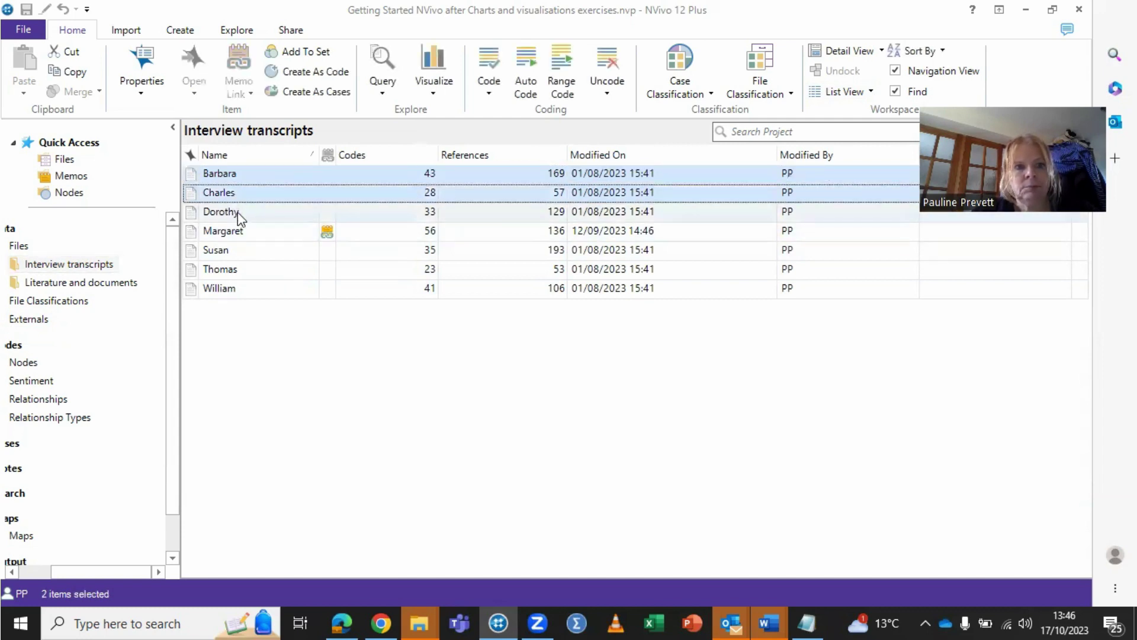
left_click(243, 212, "ctrl")
left_click(243, 231, "ctrl")
left_click(242, 251, "ctrl")
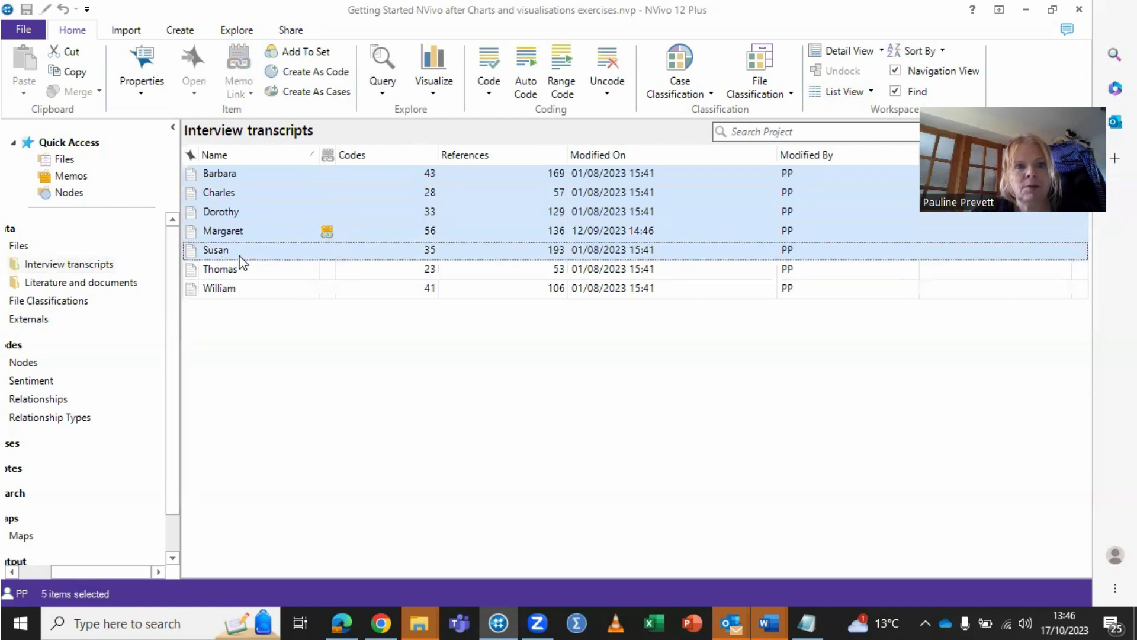
left_click(240, 271, "ctrl")
left_click(235, 288, "ctrl")
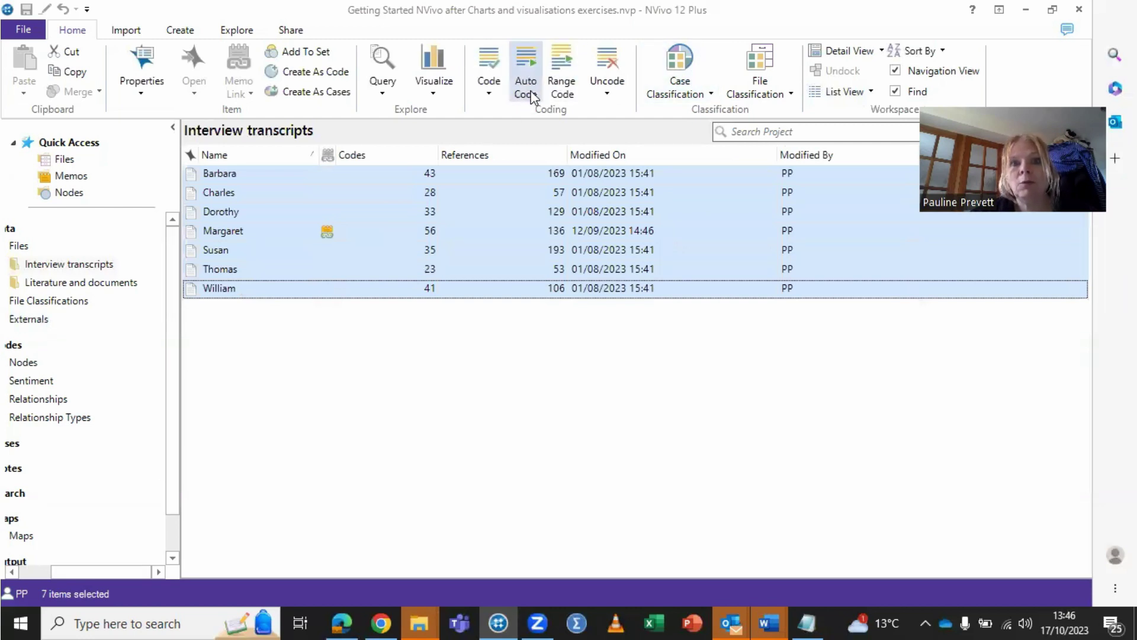
Set up Auto Code for the selected transcripts to identify themes, keeping all identified themes and coding by sentences
left_click(526, 61)
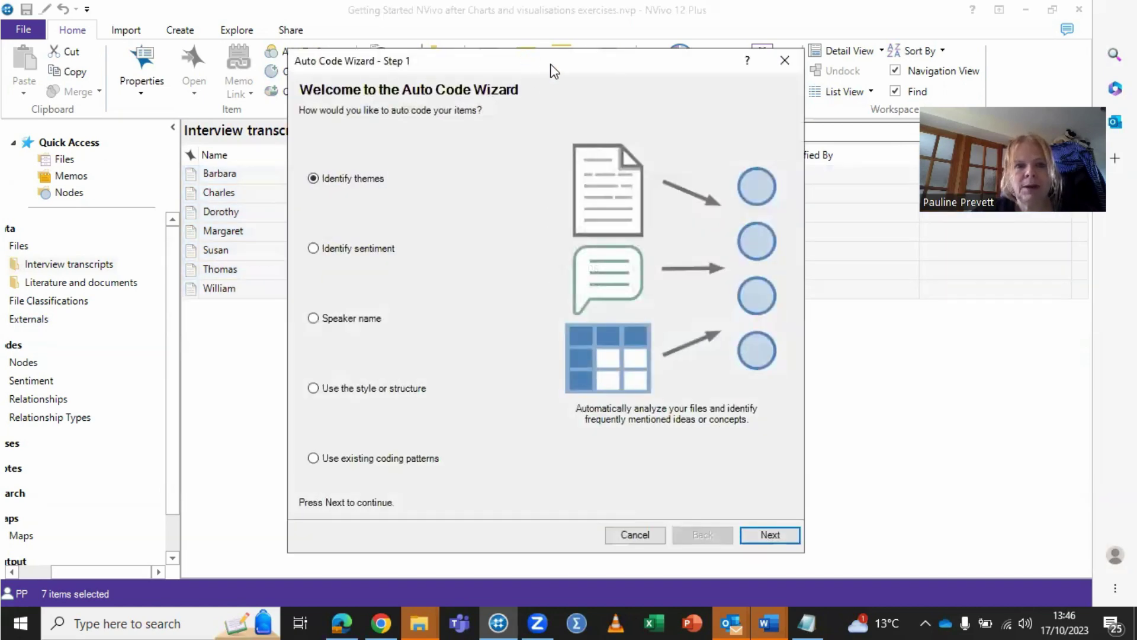
left_click_drag(554, 71, 556, 13)
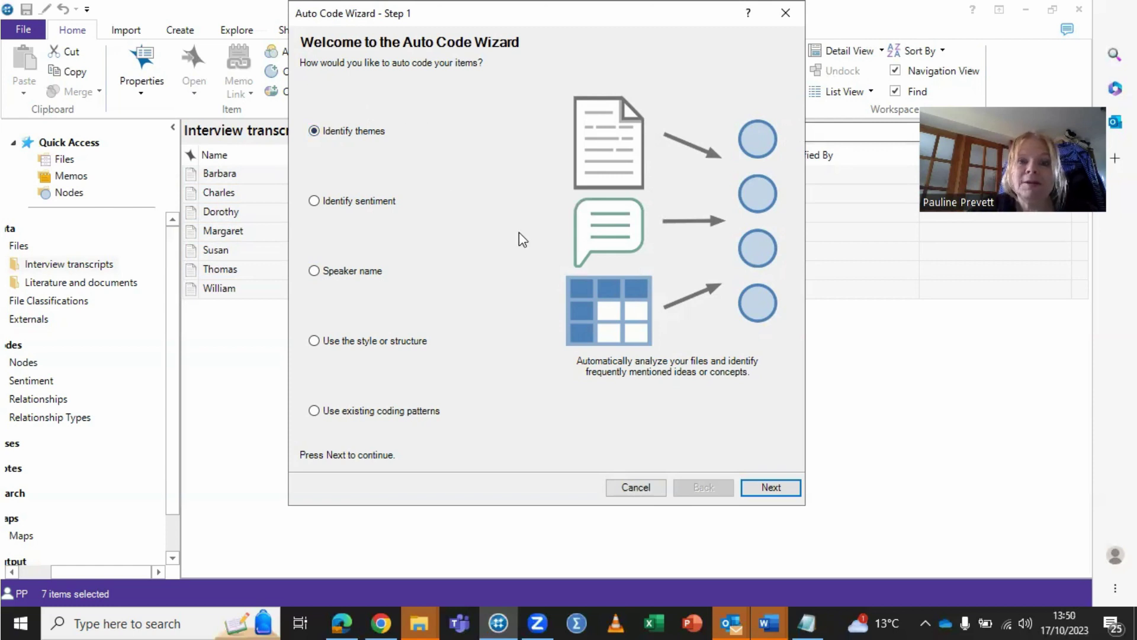
left_click(772, 488)
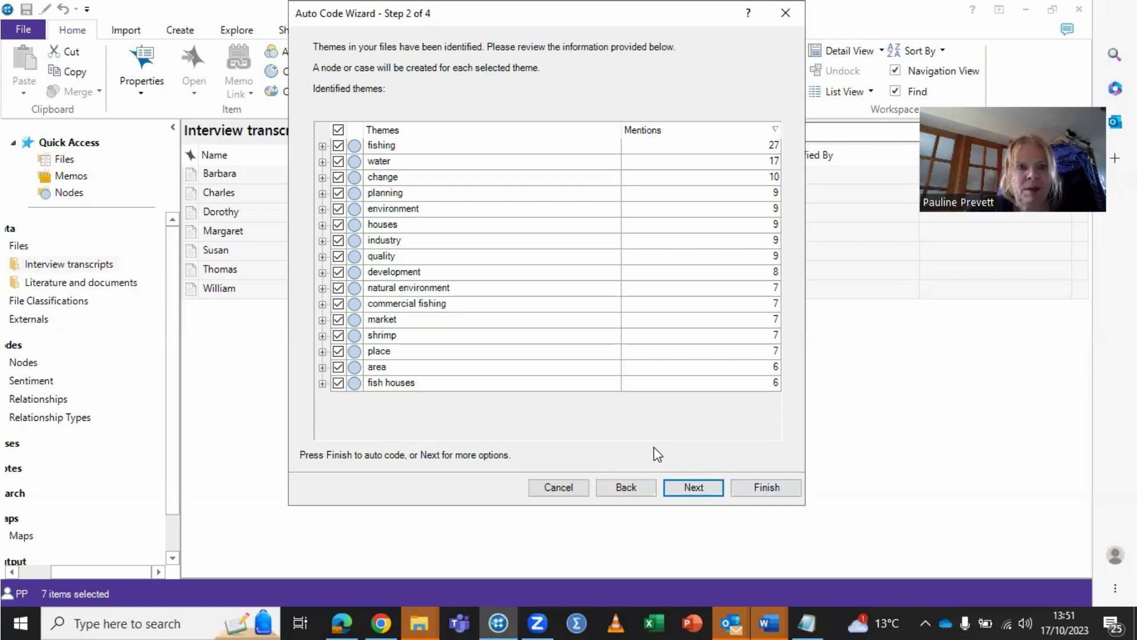
left_click(682, 490)
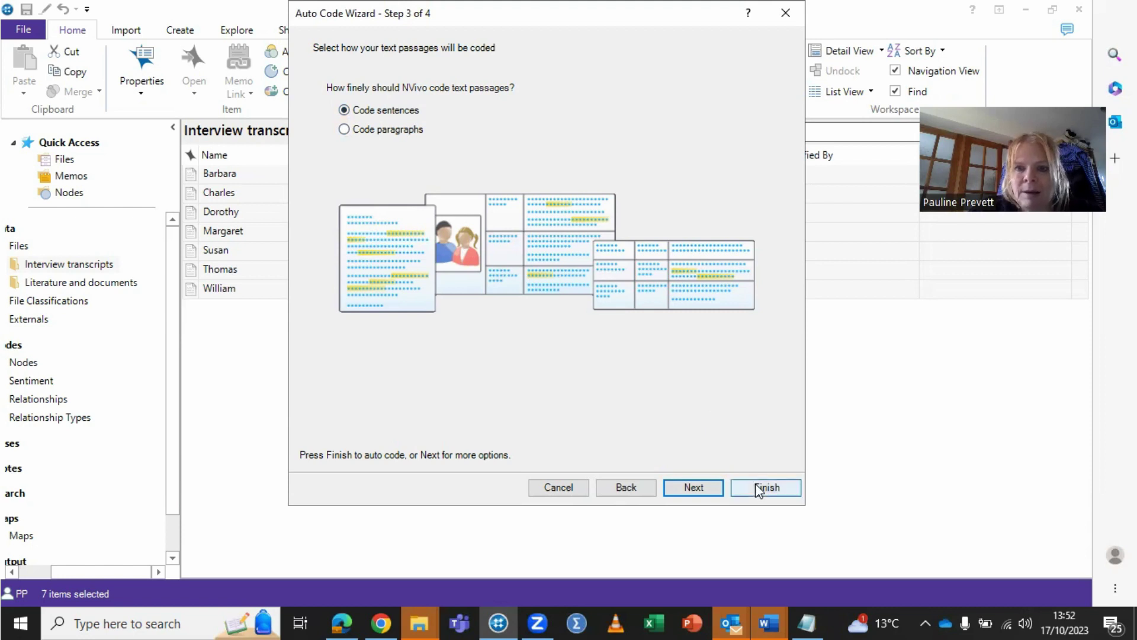
left_click(694, 488)
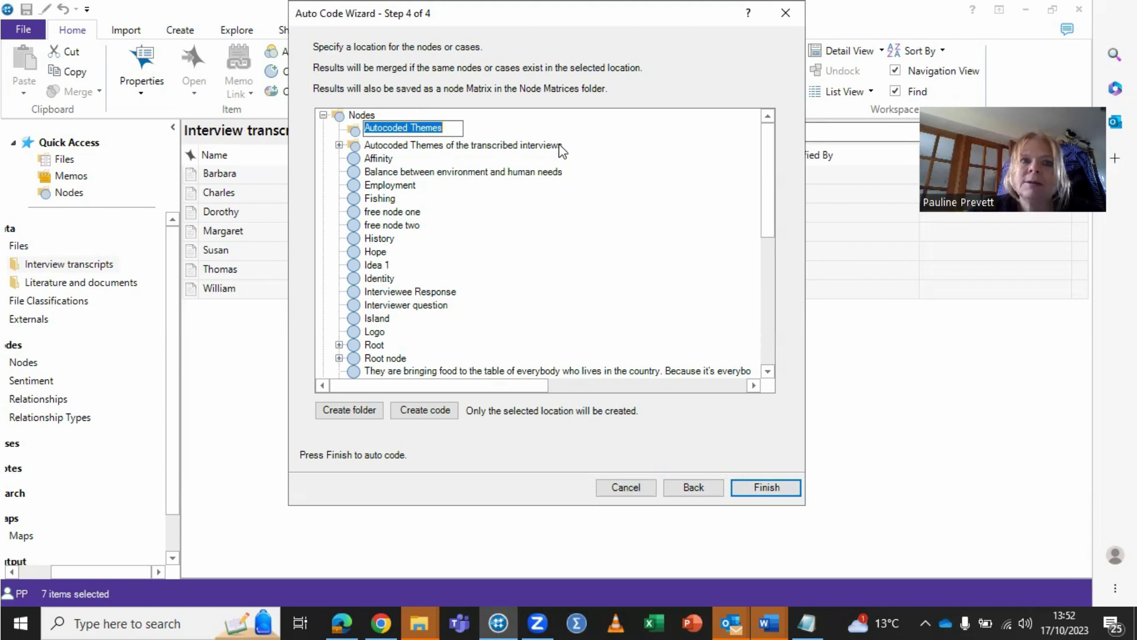
Prefix the "Autocoded Themes" results folder name with "tRANCRIBED INTERVIEWs ONLY 17TH oCT 23"
left_click(366, 127)
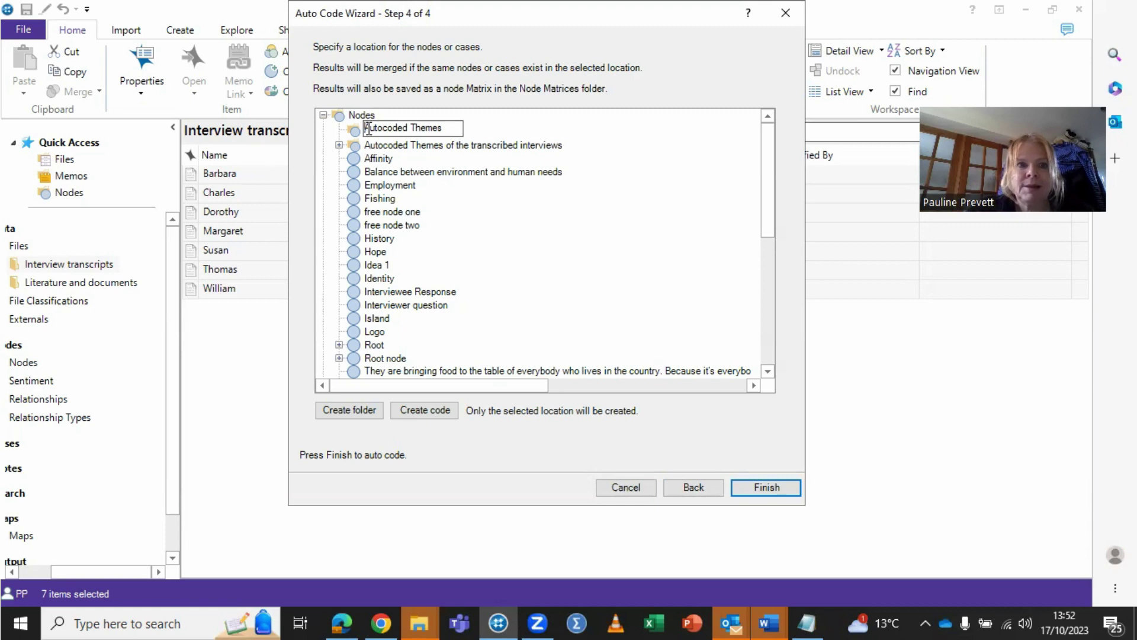
type("TRANCRI")
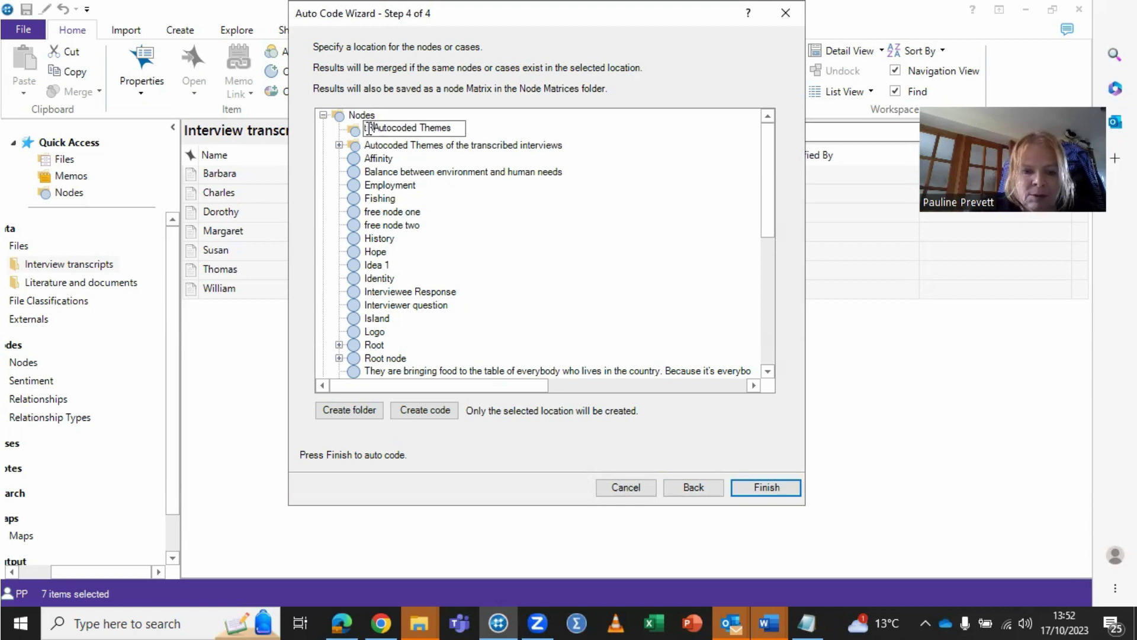
type("BED INTERVI")
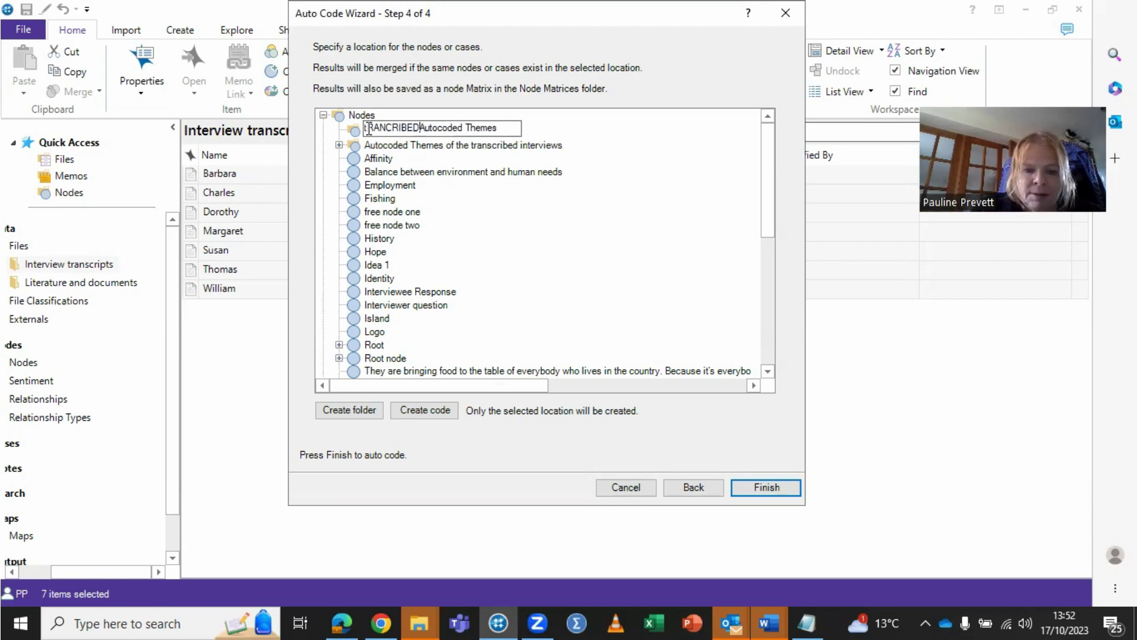
type("EW")
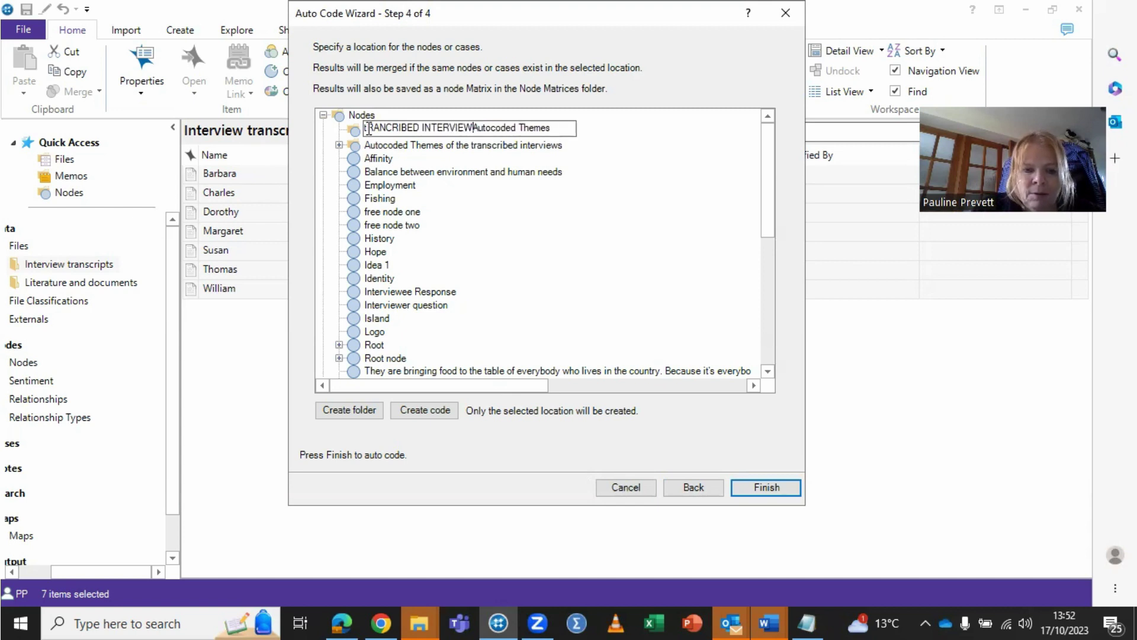
key("BackSpace")
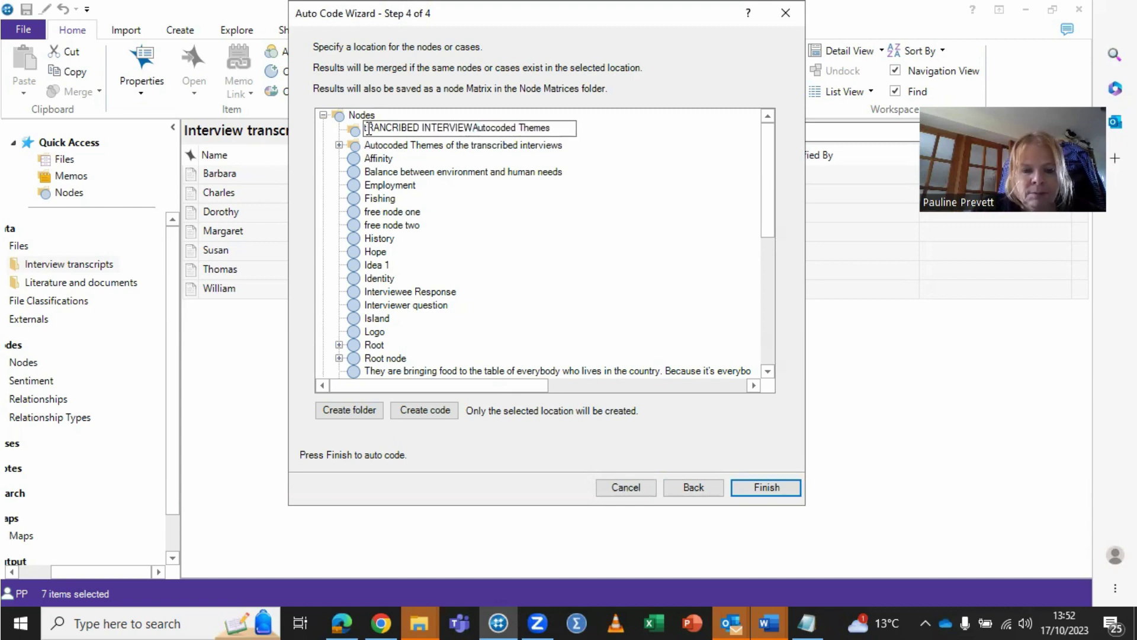
type("s ONLY")
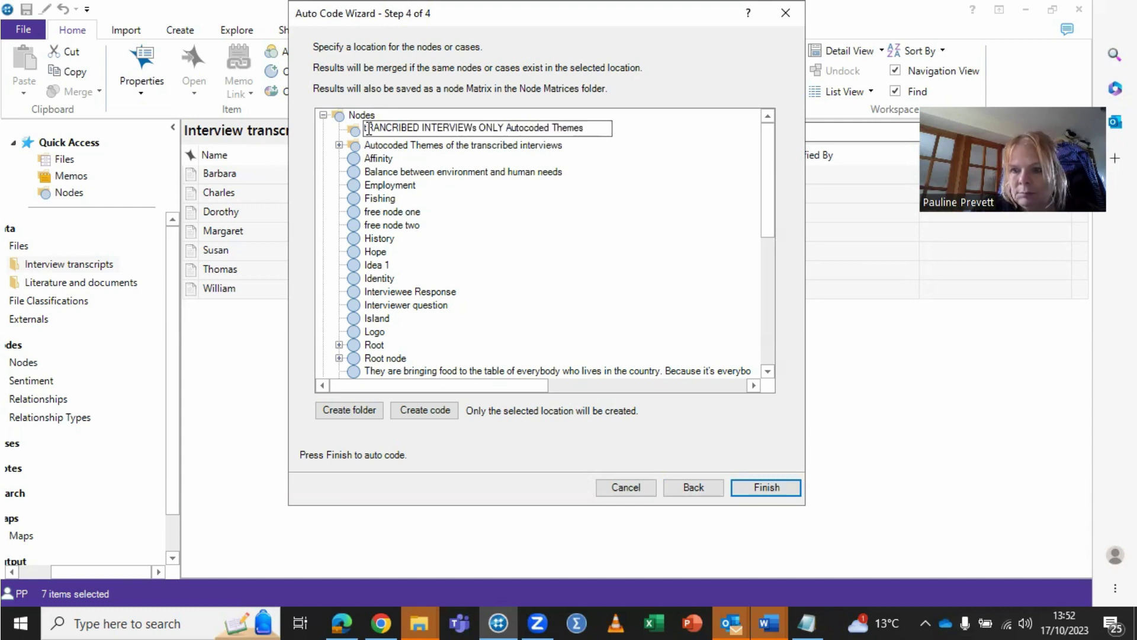
type("17")
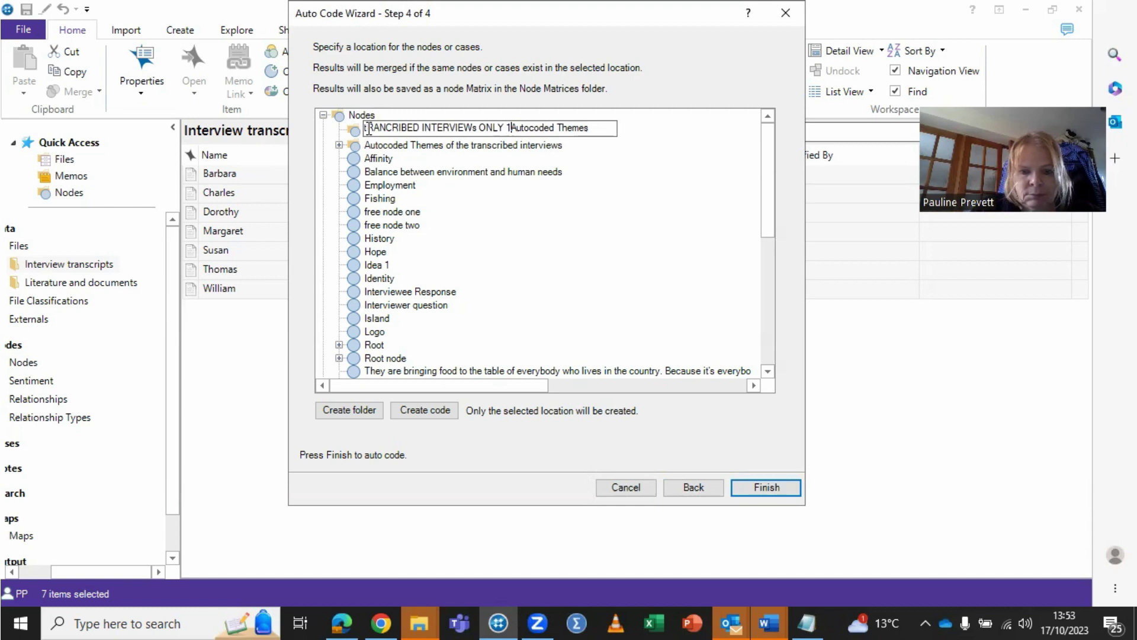
type("TH oCT ")
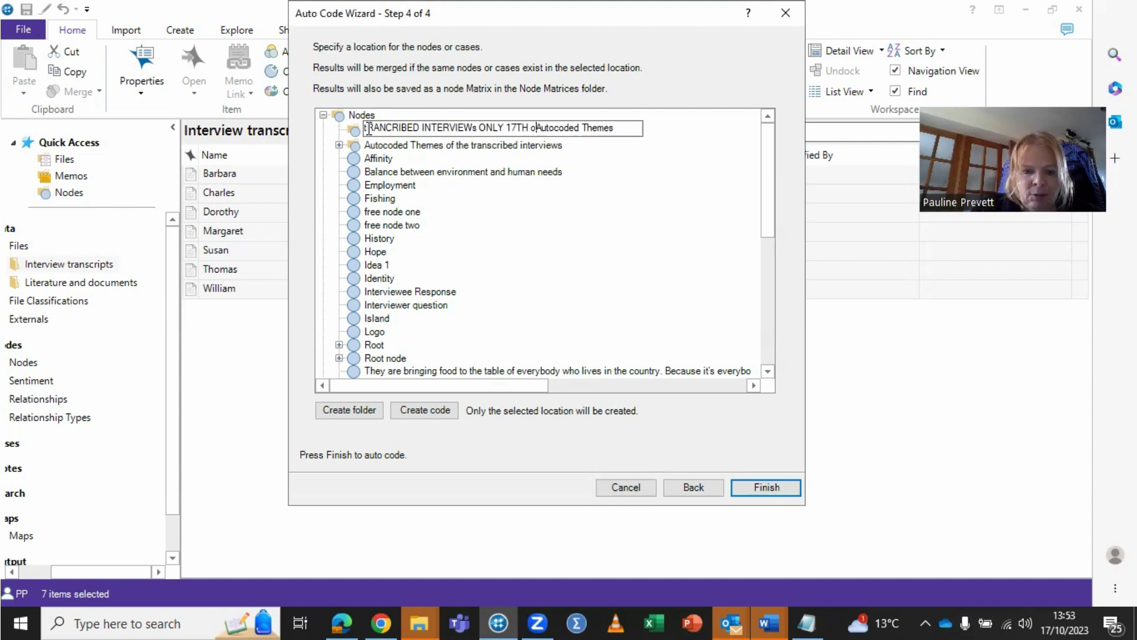
type("23")
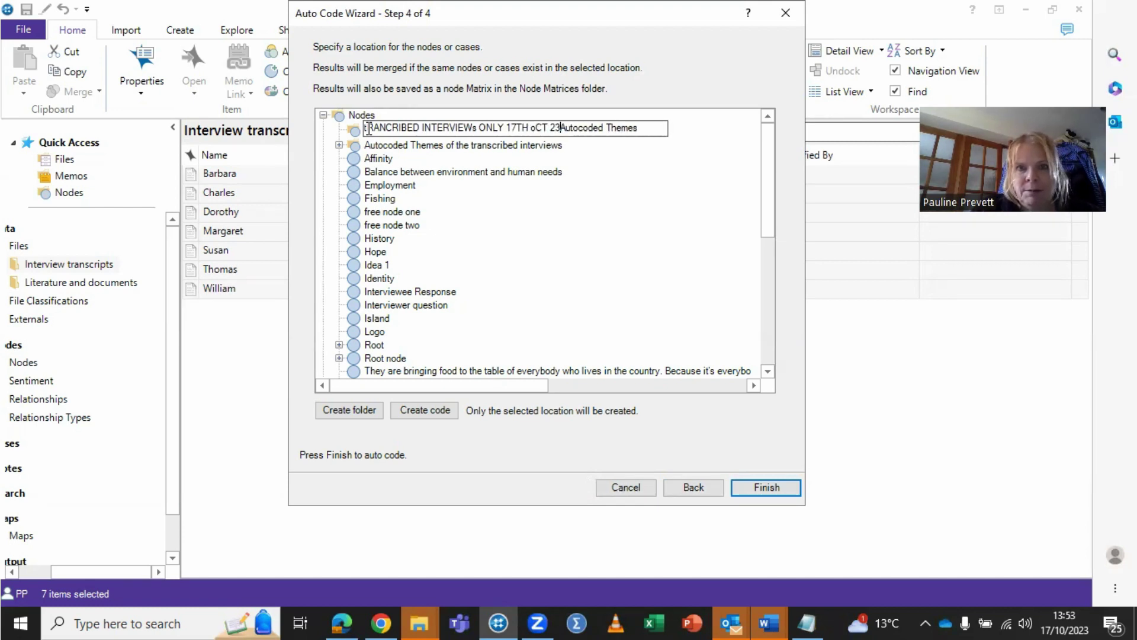
Correct the month in the results folder name to "OCT" and run the auto coding
left_click(536, 127)
key("BackSpace")
type("O")
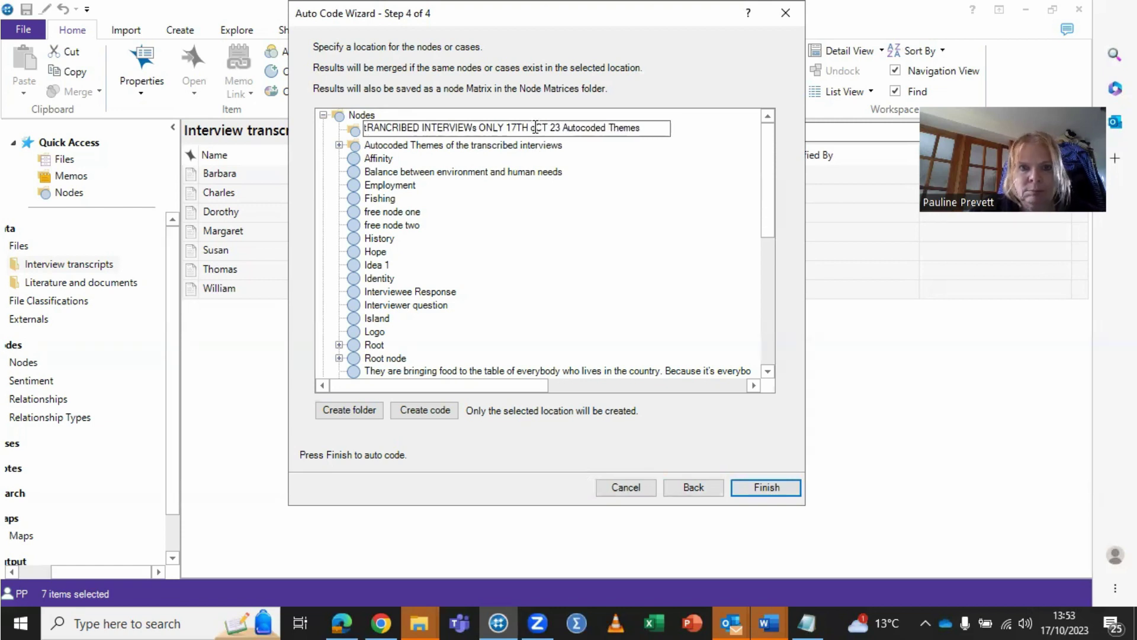
key("BackSpace")
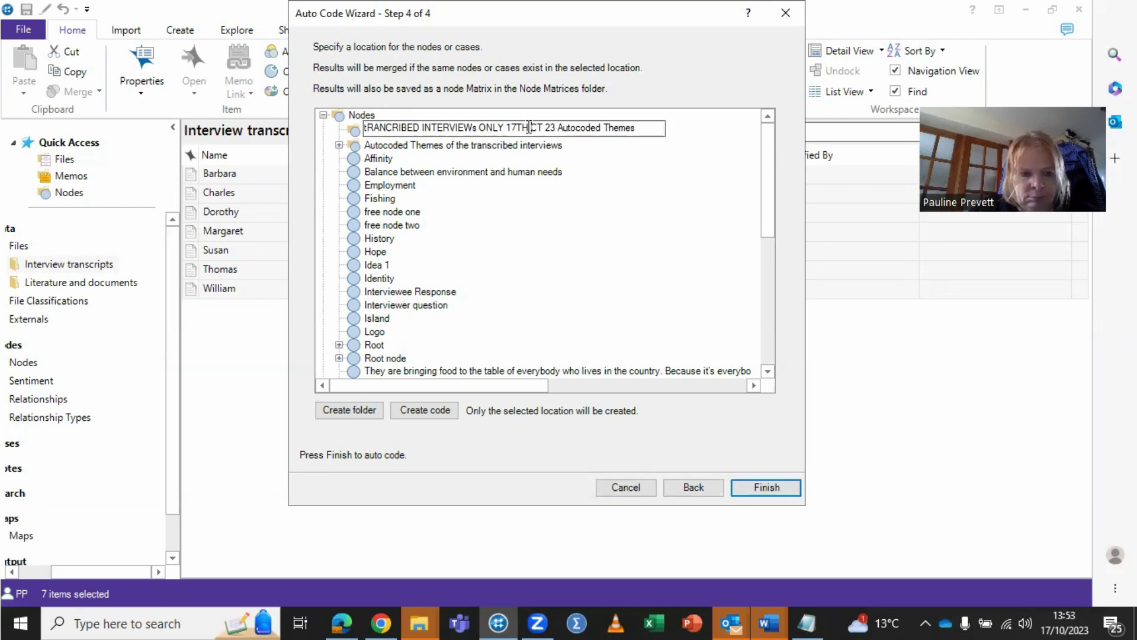
type("O")
key("BackSpace")
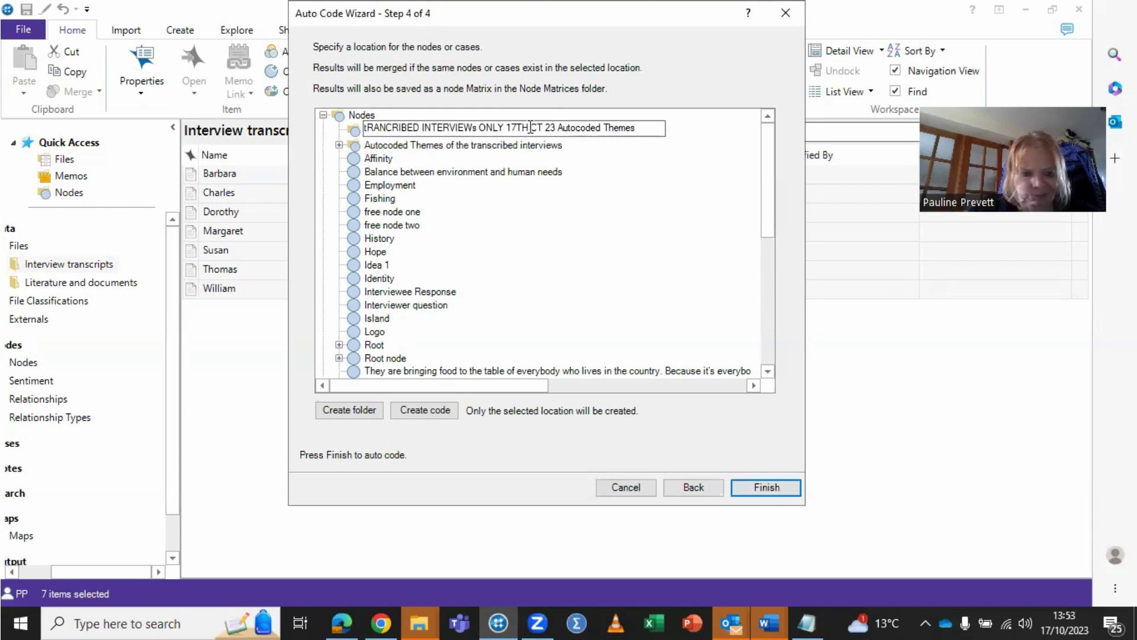
type("O")
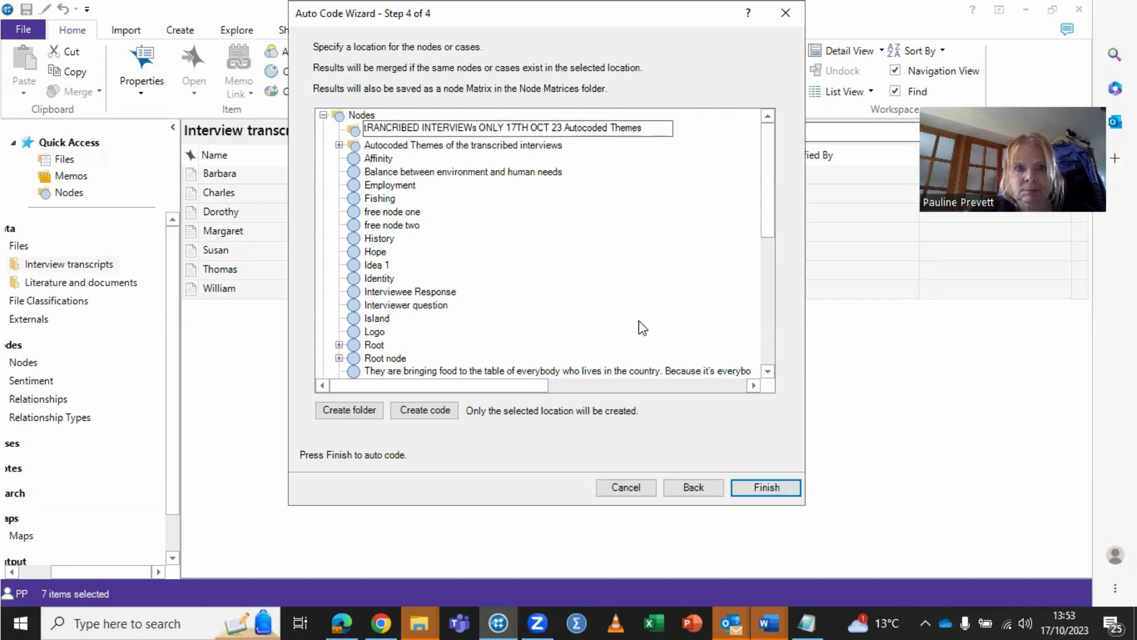
left_click(767, 487)
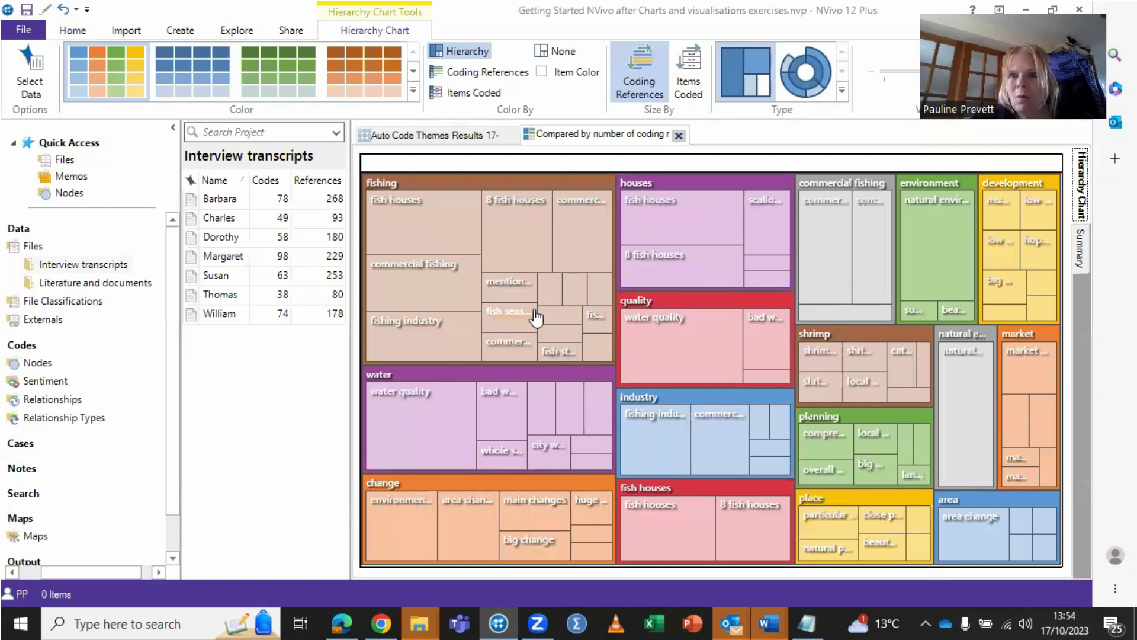
Look over the theme hierarchy chart, then switch to the Auto Code Themes Results matrix and transpose its rows and columns
mouse_move(537, 318)
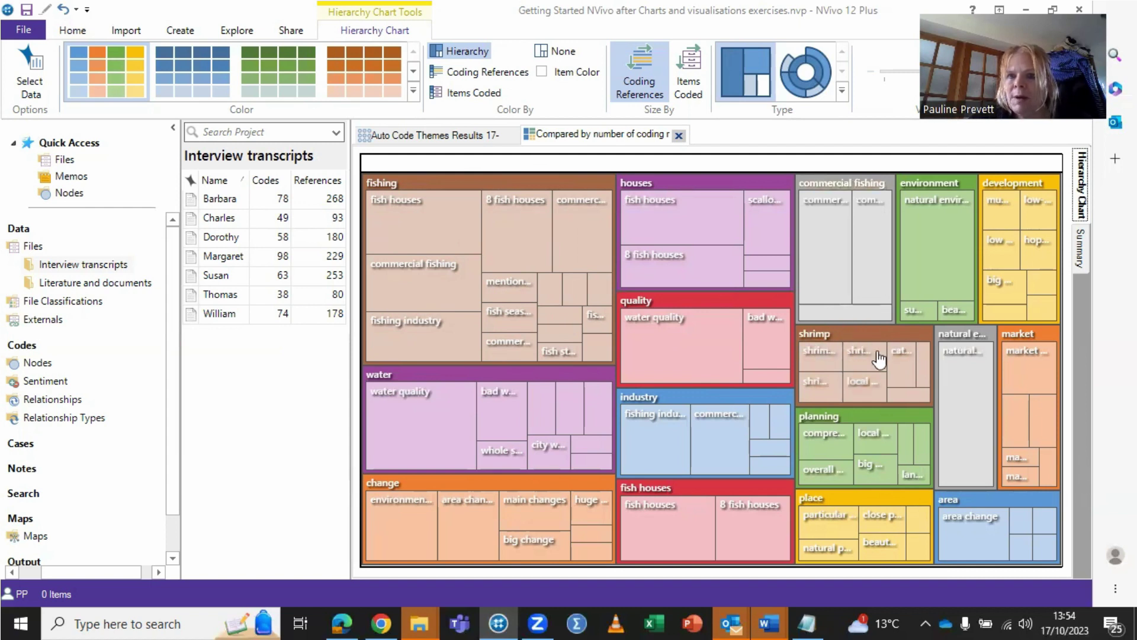
mouse_move(879, 358)
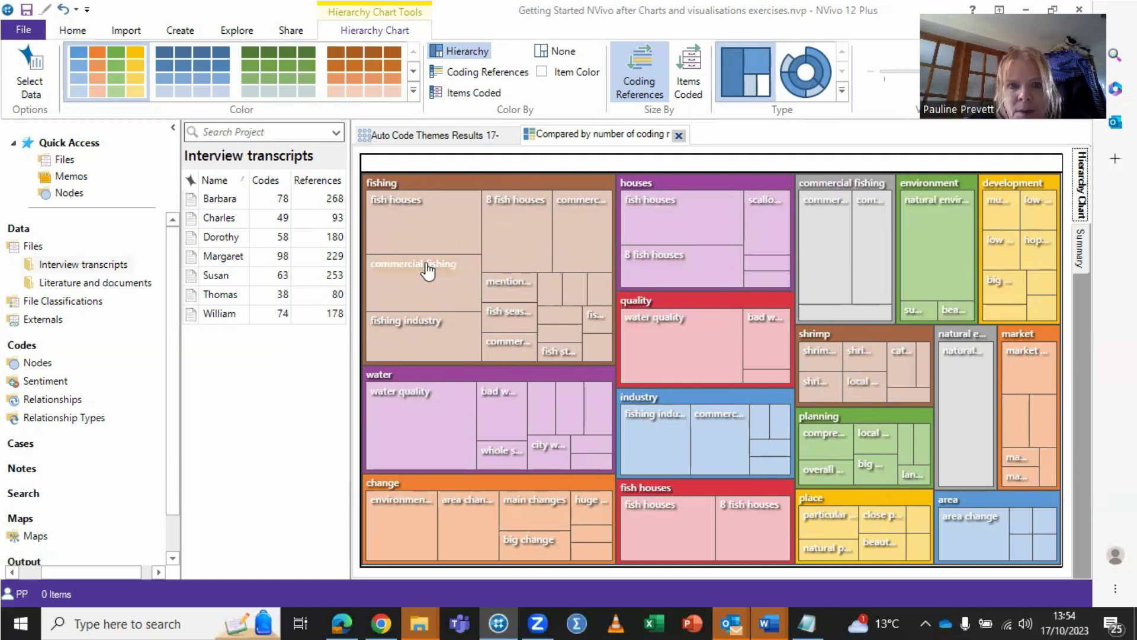
mouse_move(428, 271)
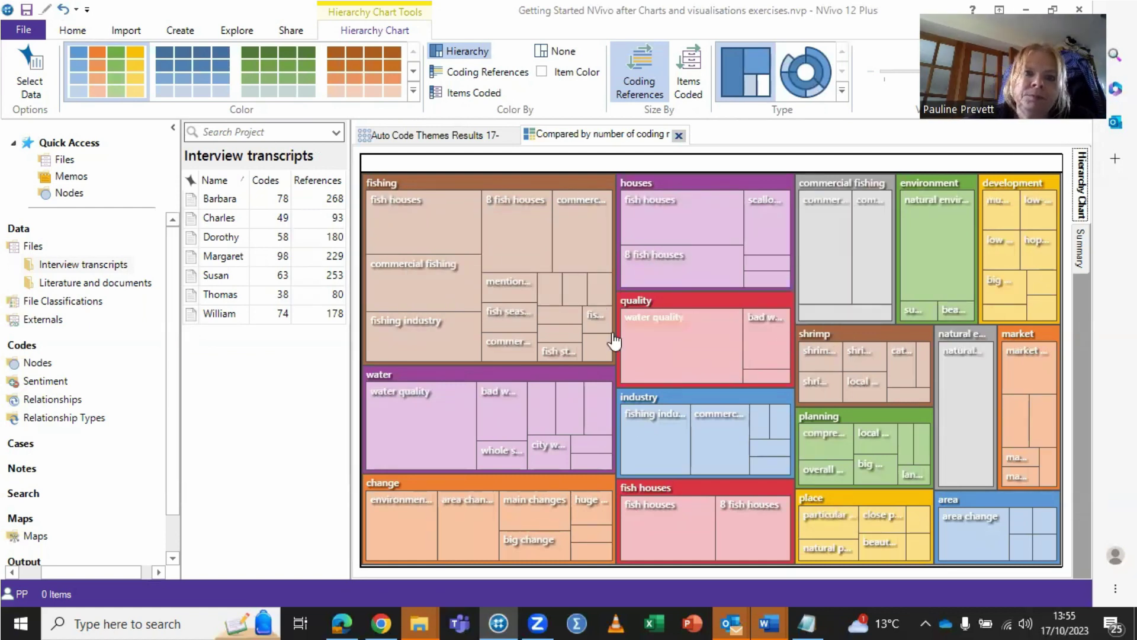
left_click(449, 134)
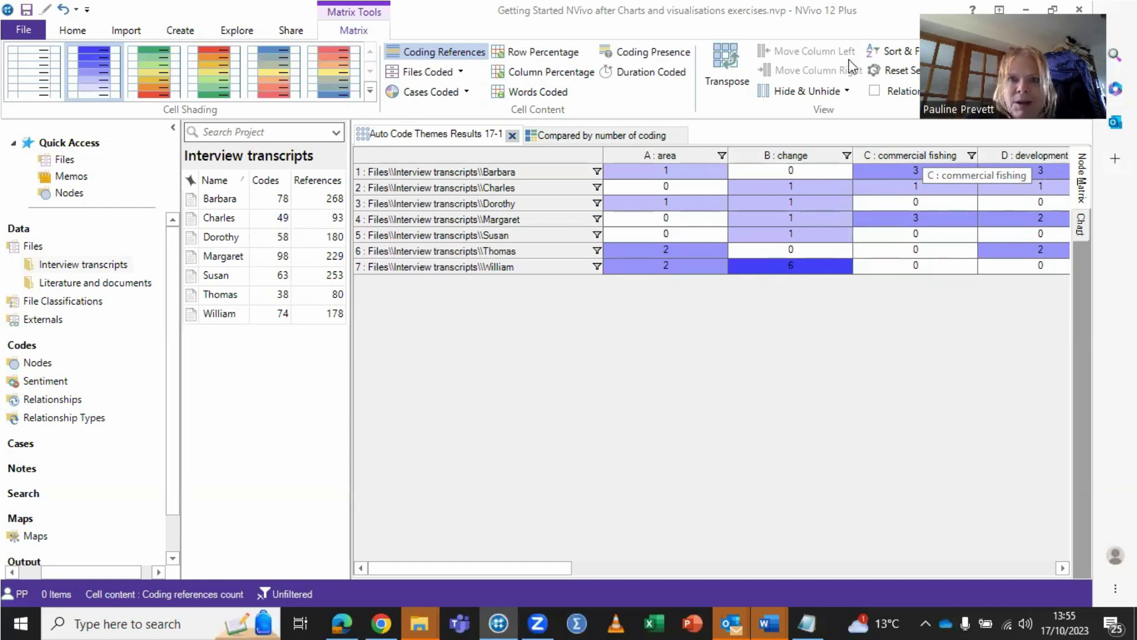
left_click(723, 52)
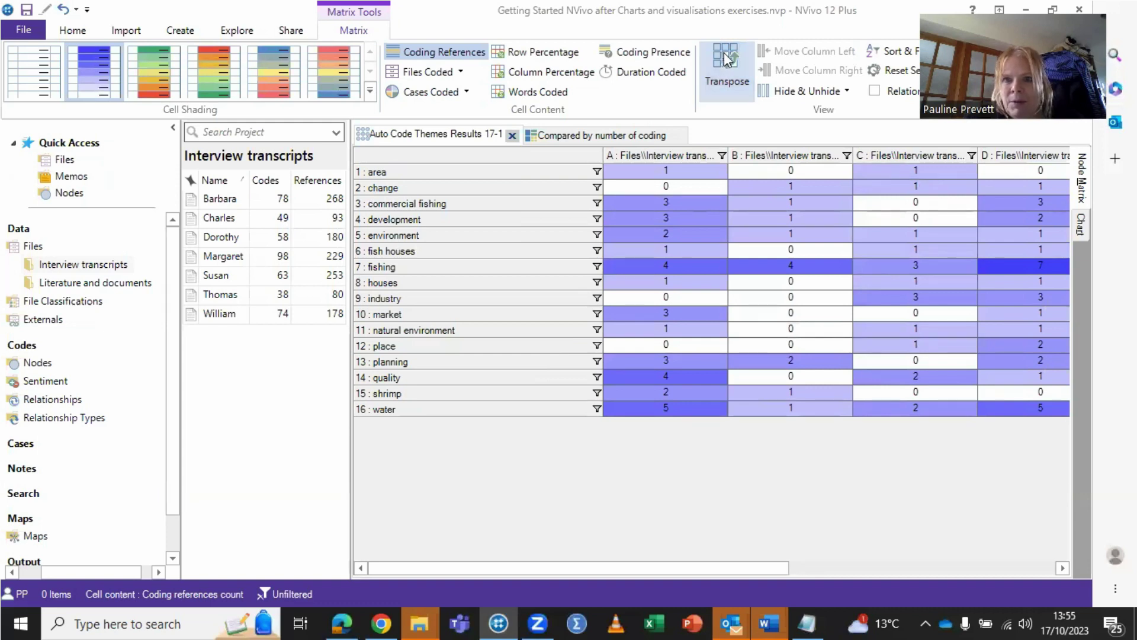
mouse_move(772, 573)
left_mouse_down()
mouse_move(1085, 565)
mouse_move(716, 563)
left_mouse_up()
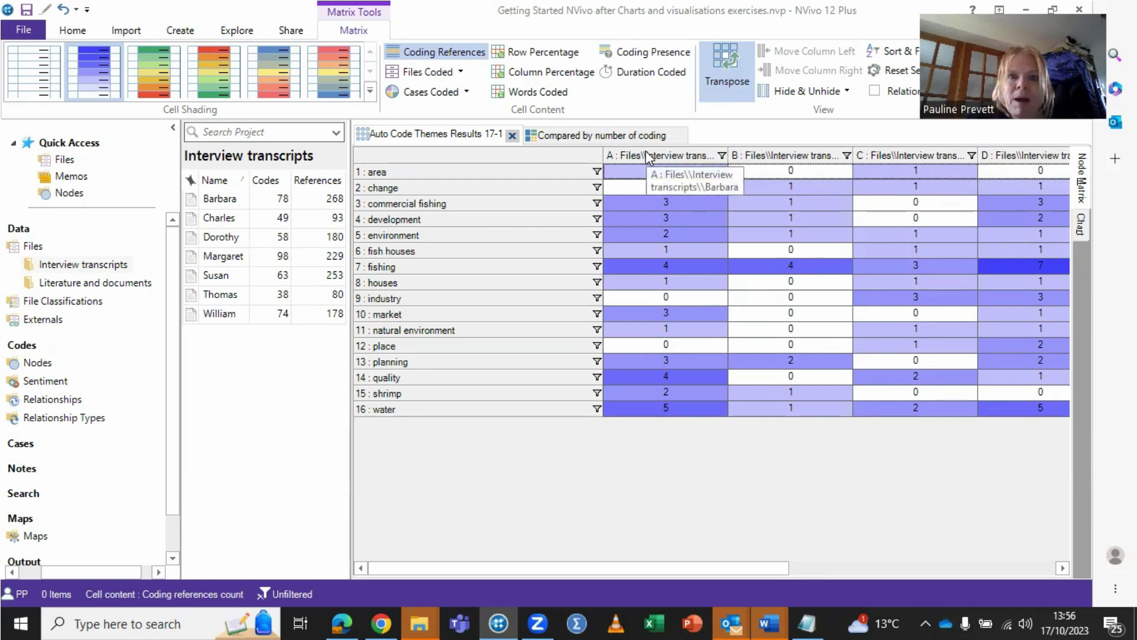
Open the first transcript's coded references for the fishing theme from the matrix and read through them
left_click(665, 266)
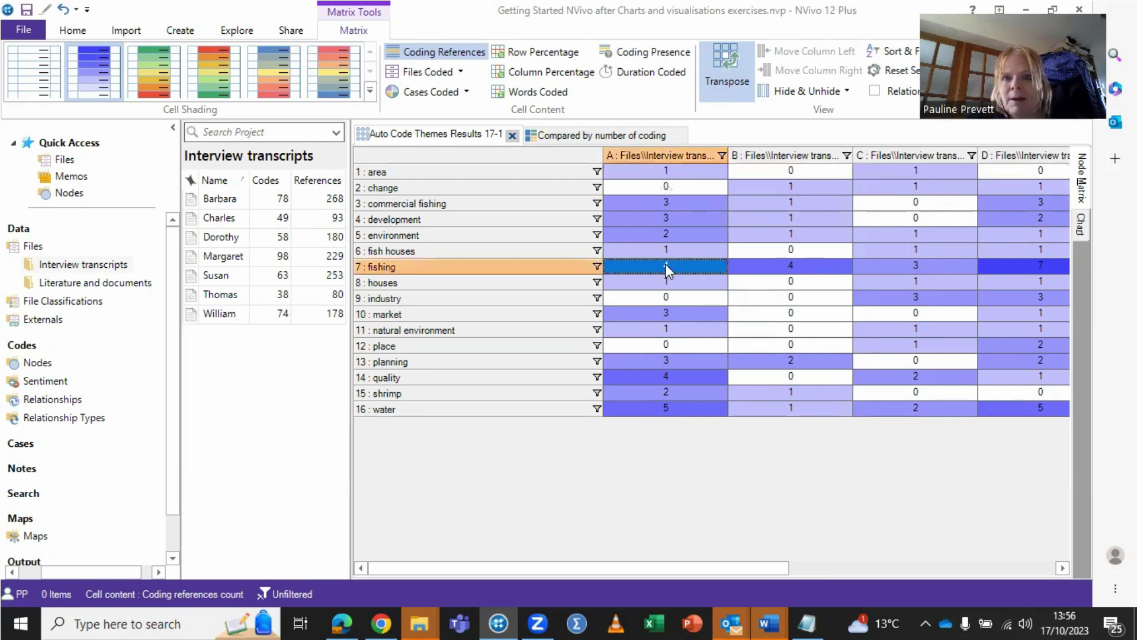
double_click(665, 264)
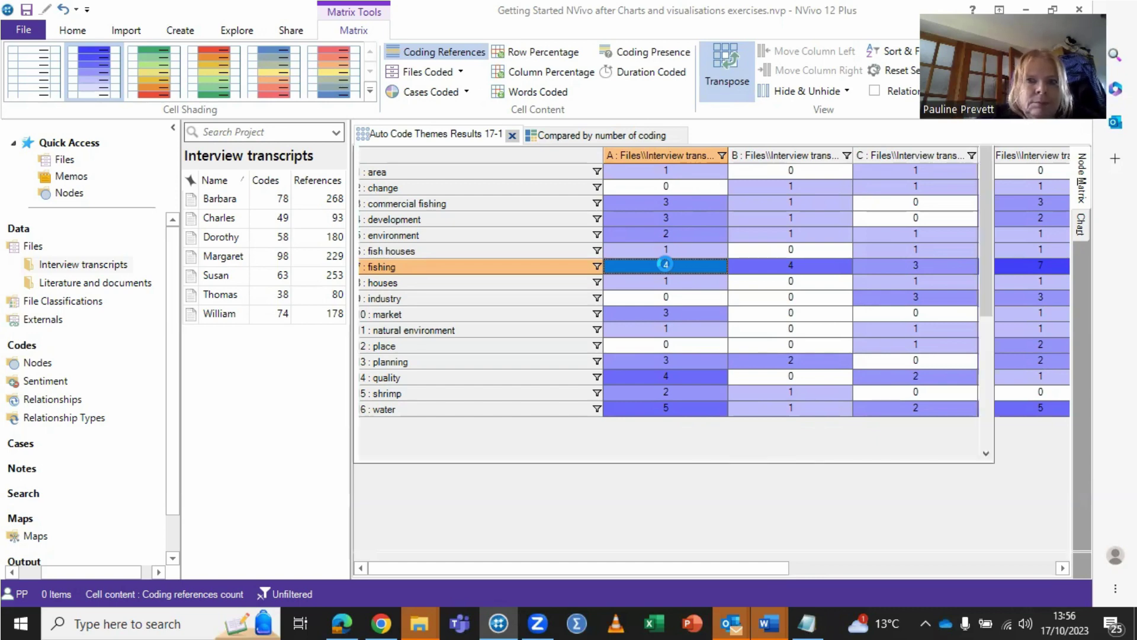
double_click(665, 264)
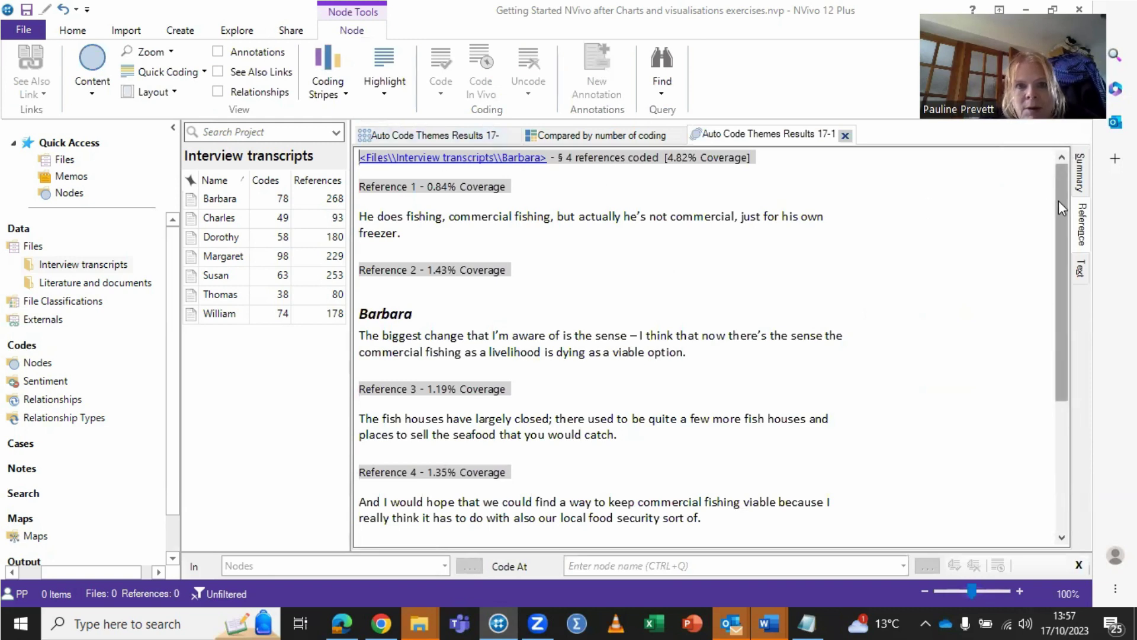
scroll(1058, 200, "down", 1)
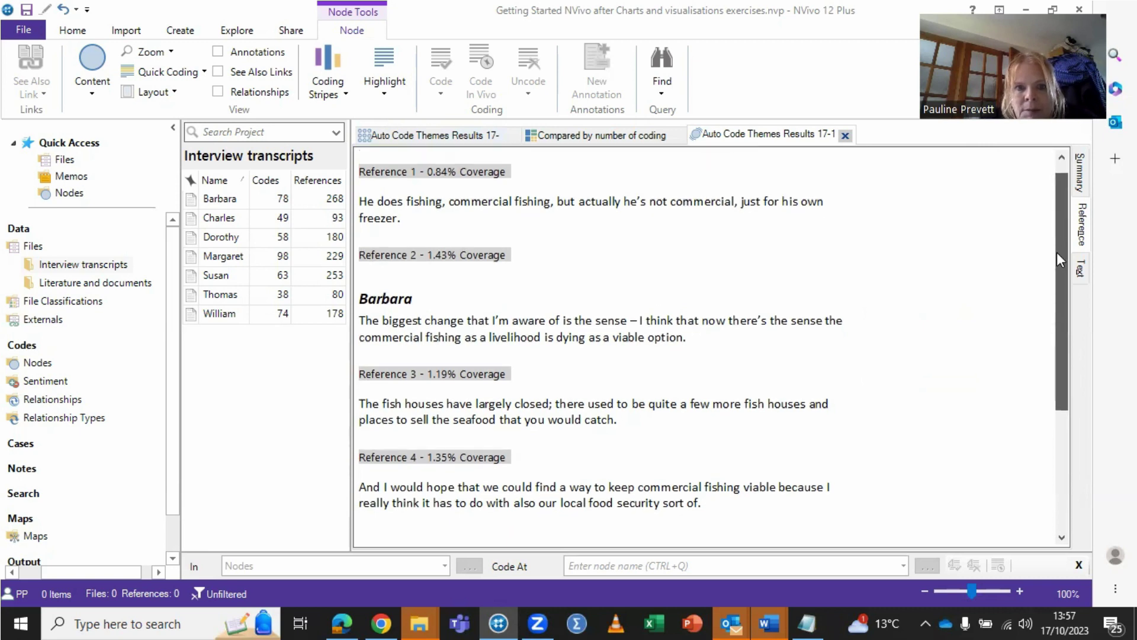
scroll(1057, 251, "down", 2)
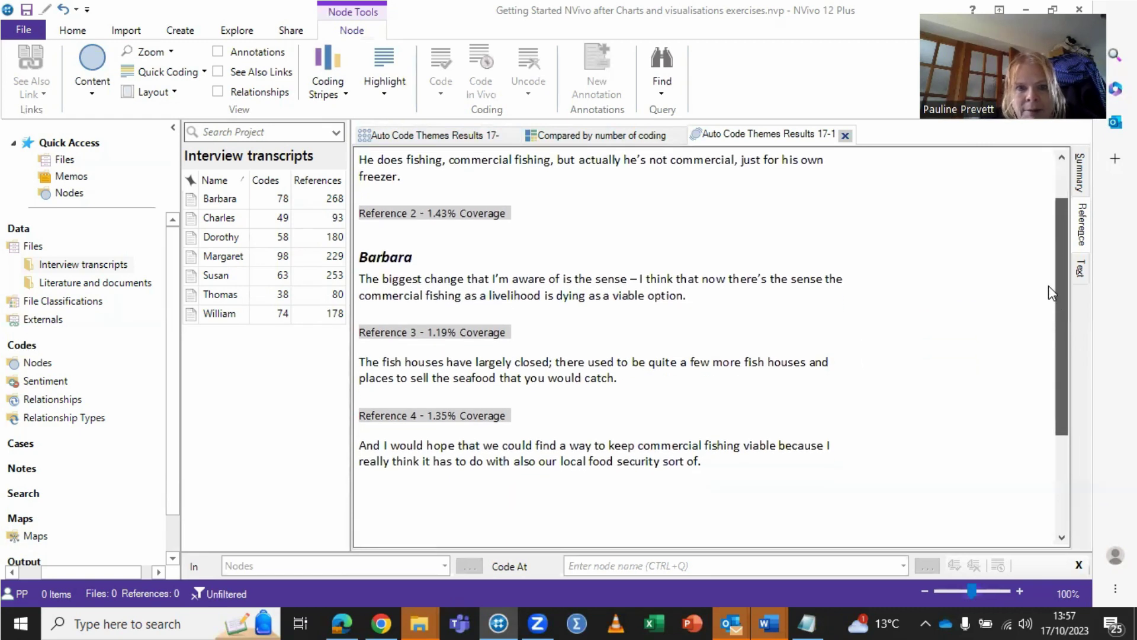
Read the remaining fishing references coded in the first transcript and return to the first reference
scroll(1048, 286, "down", 3)
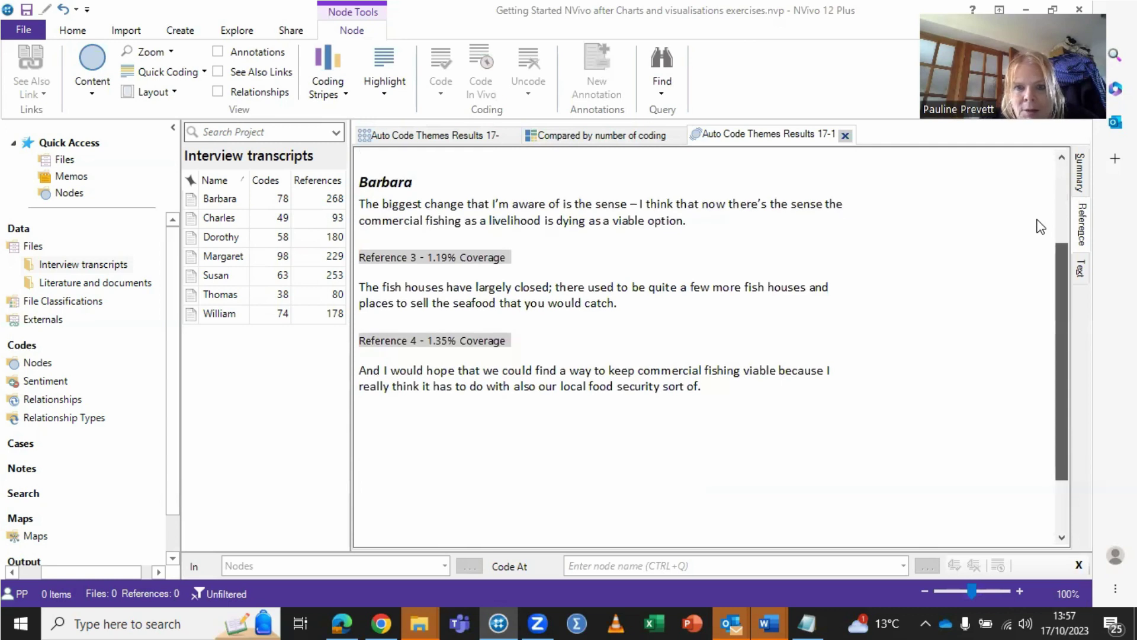
scroll(1038, 223, "down", 1)
scroll(1036, 223, "up", 1)
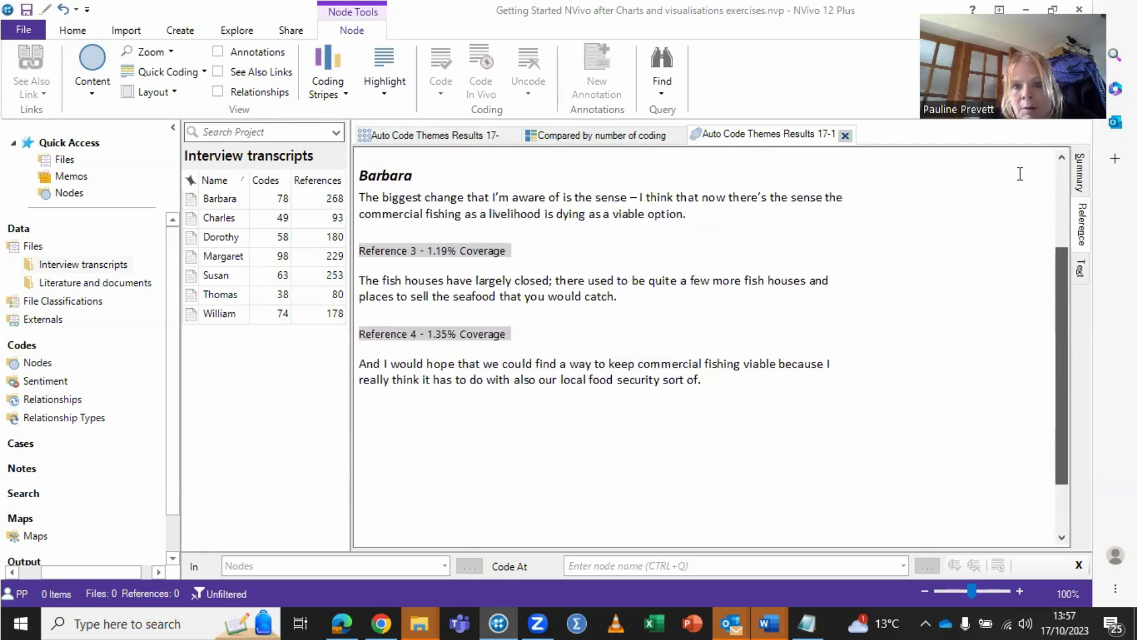
scroll(1020, 173, "up", 3)
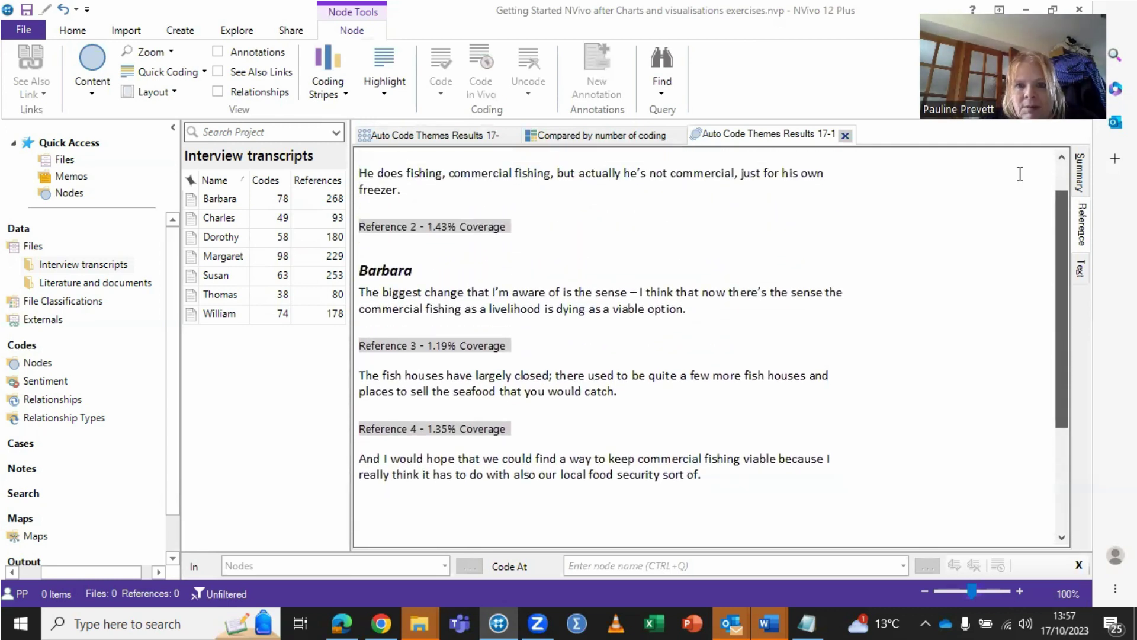
scroll(1020, 173, "up", 2)
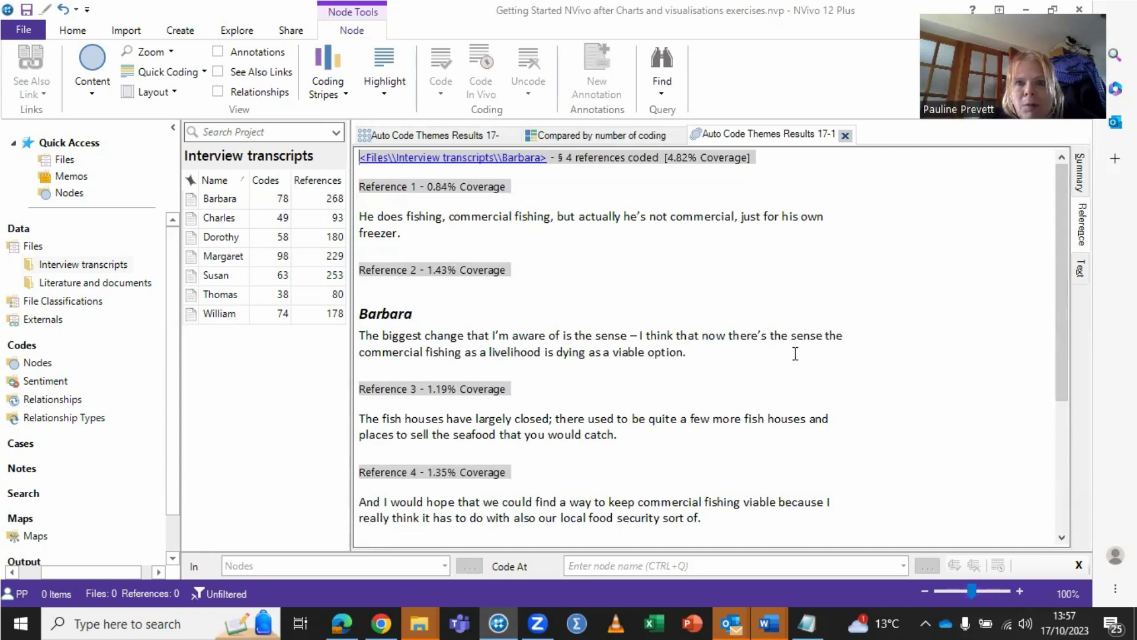
Open the source transcript from the coded references and examine the highlighted fishing passages in context through Q.4
left_click(479, 157)
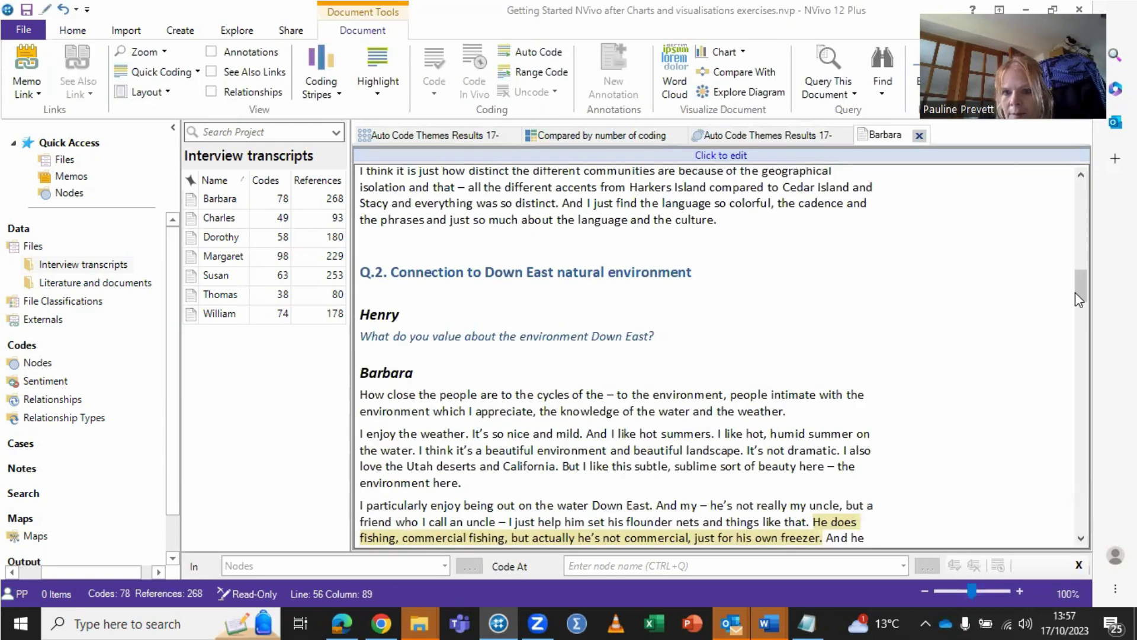
left_click_drag(1081, 288, 1081, 300)
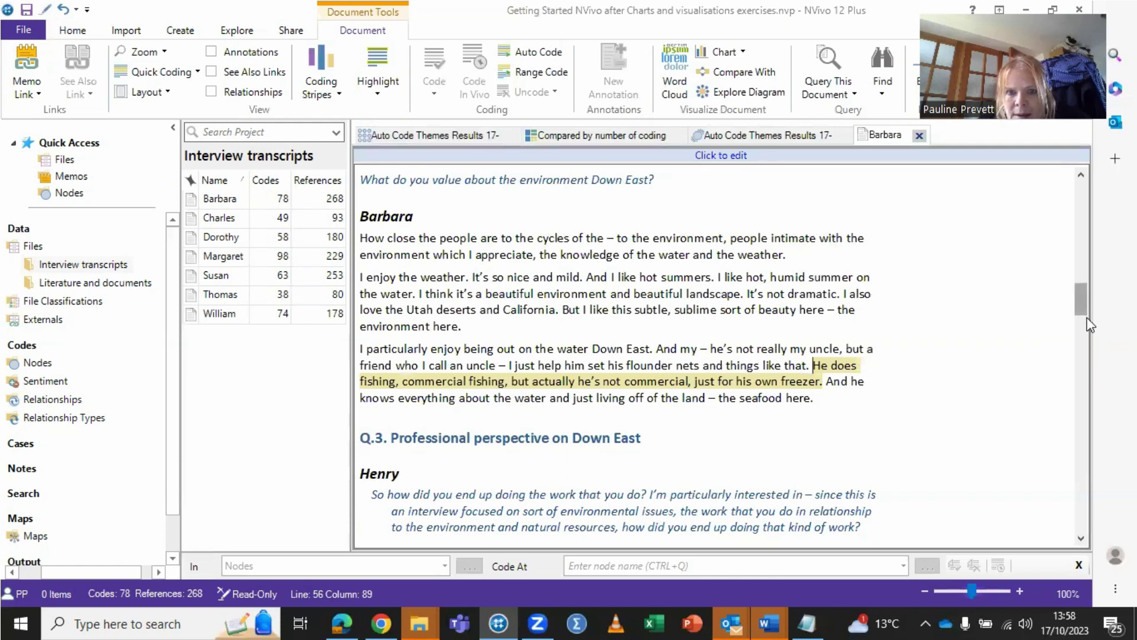
scroll(1090, 324, "down", 10)
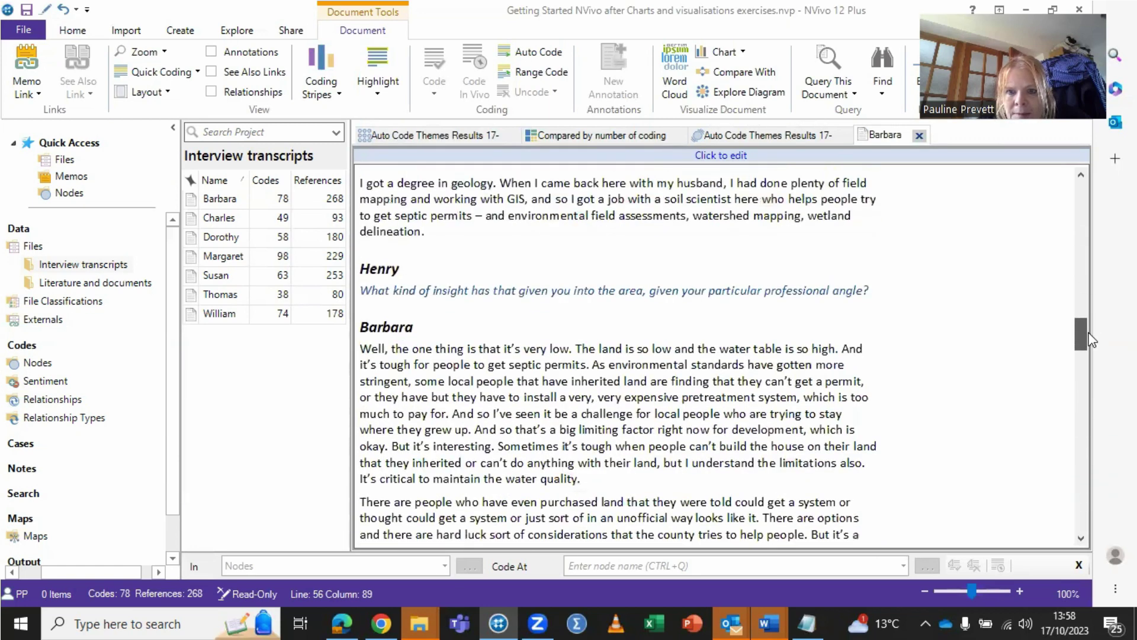
scroll(1093, 367, "down", 12)
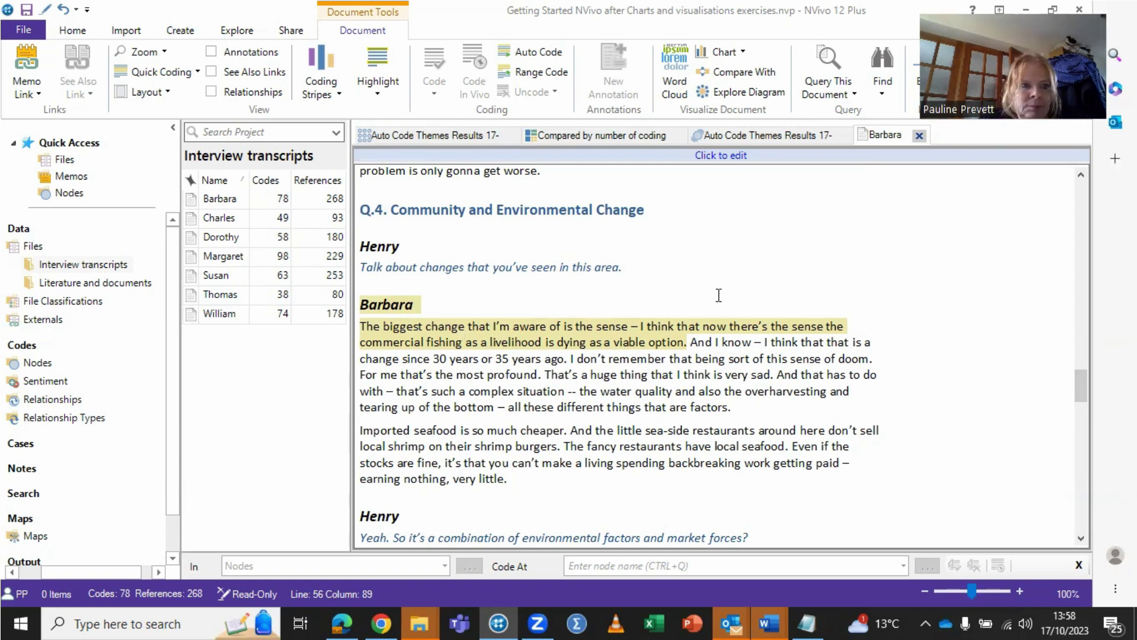
Show the project's Nodes list and widen it to read the full node names with their file and reference counts
left_click(14, 362)
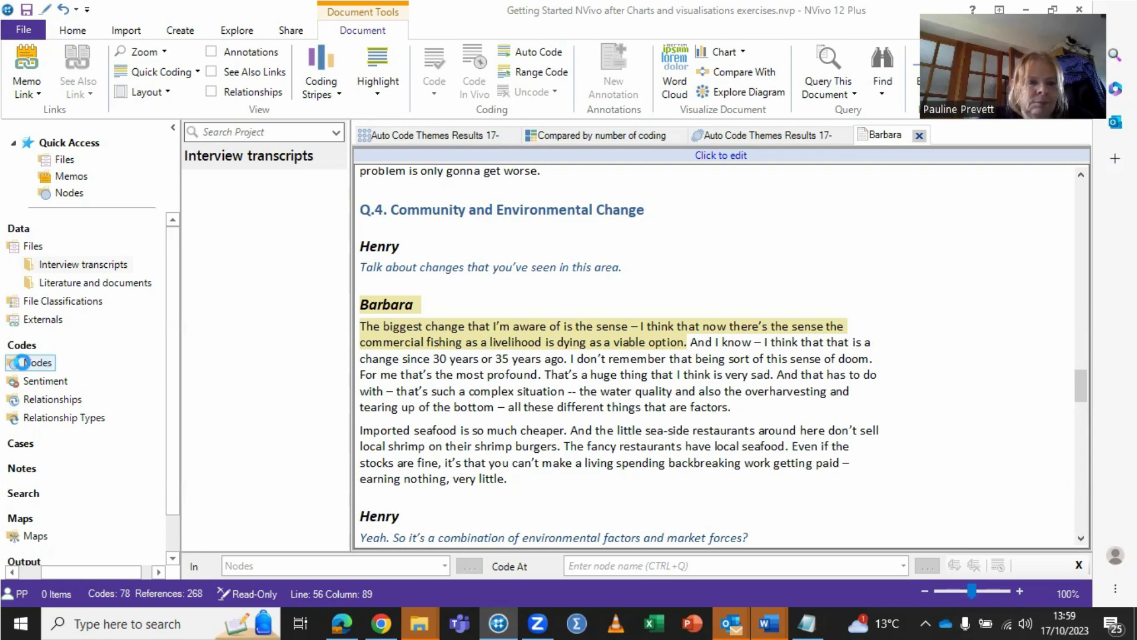
left_click(22, 362)
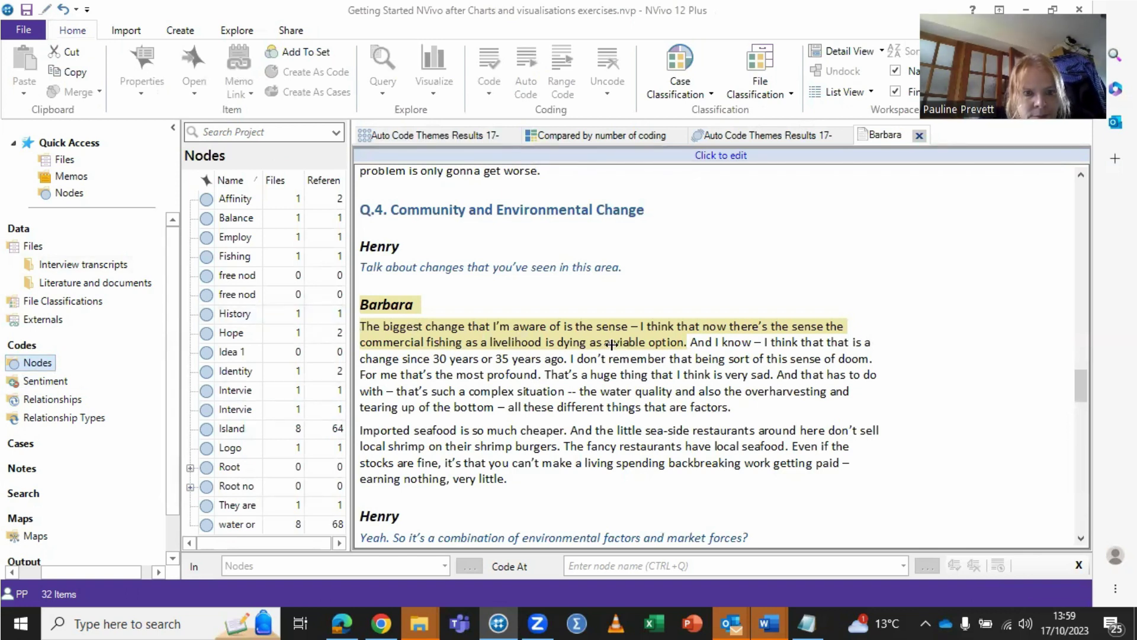
left_click_drag(351, 321, 612, 345)
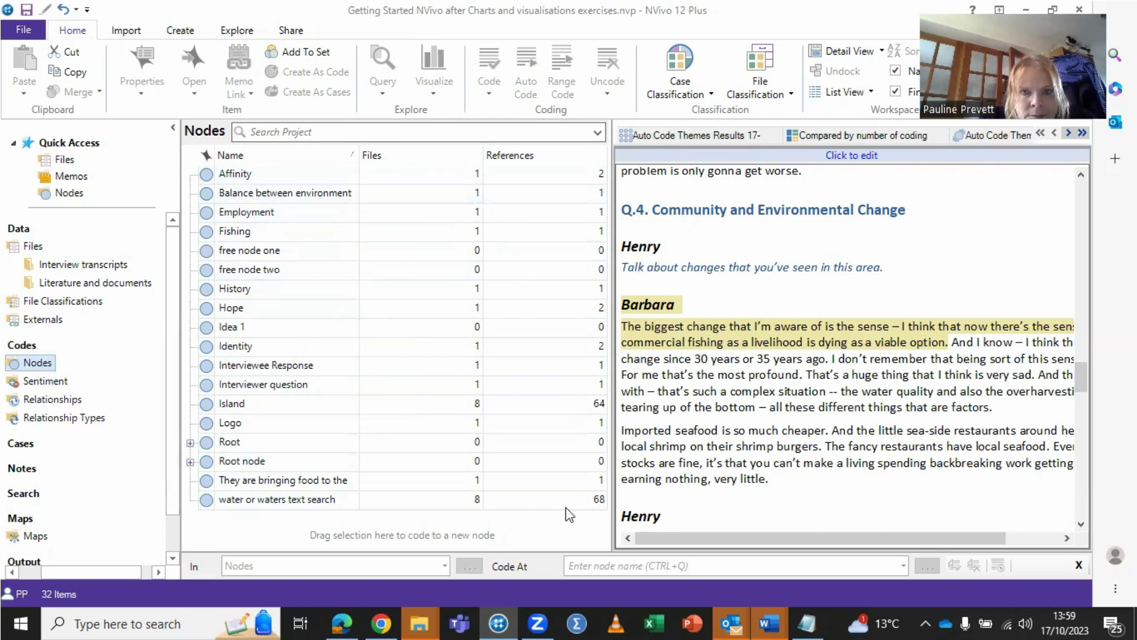
left_click(221, 479)
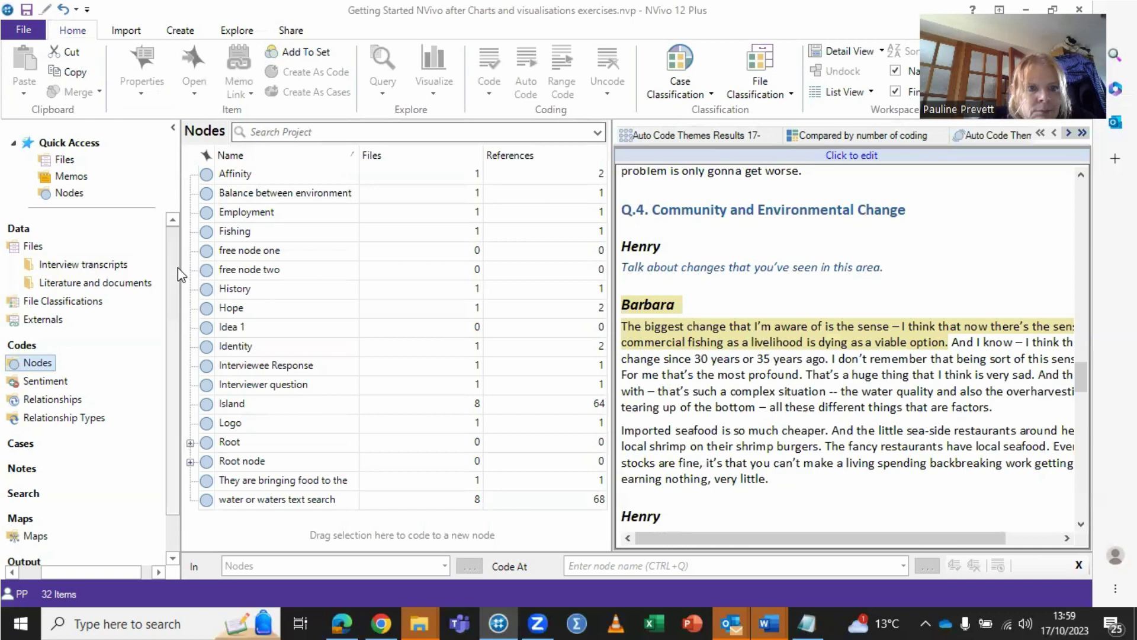
scroll(180, 275, "down", 1)
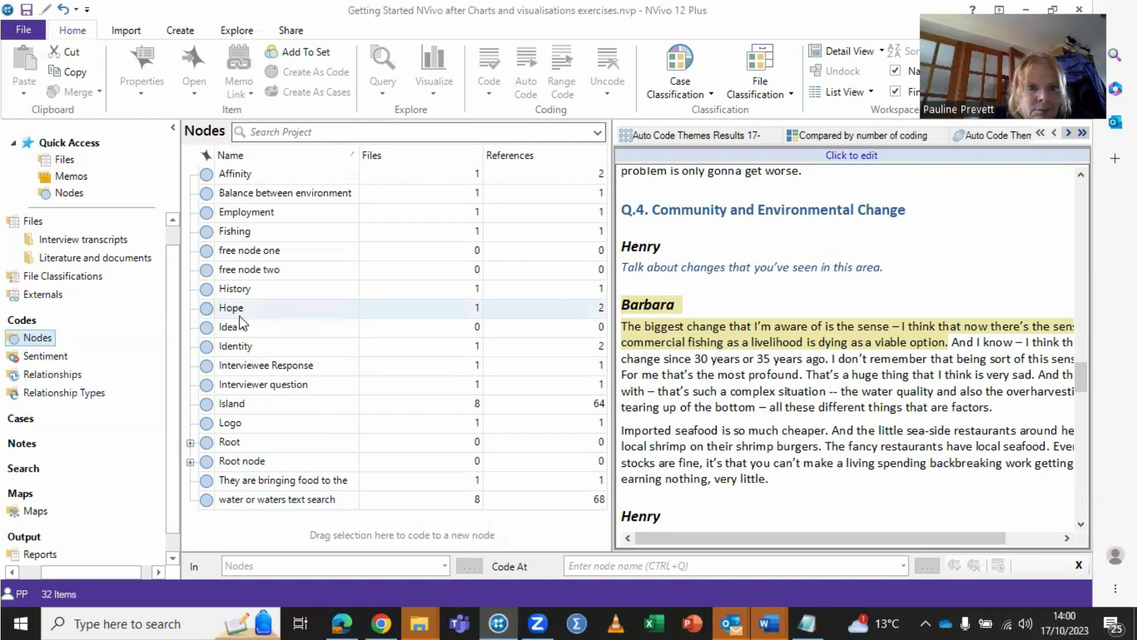
type("1")
key("Return")
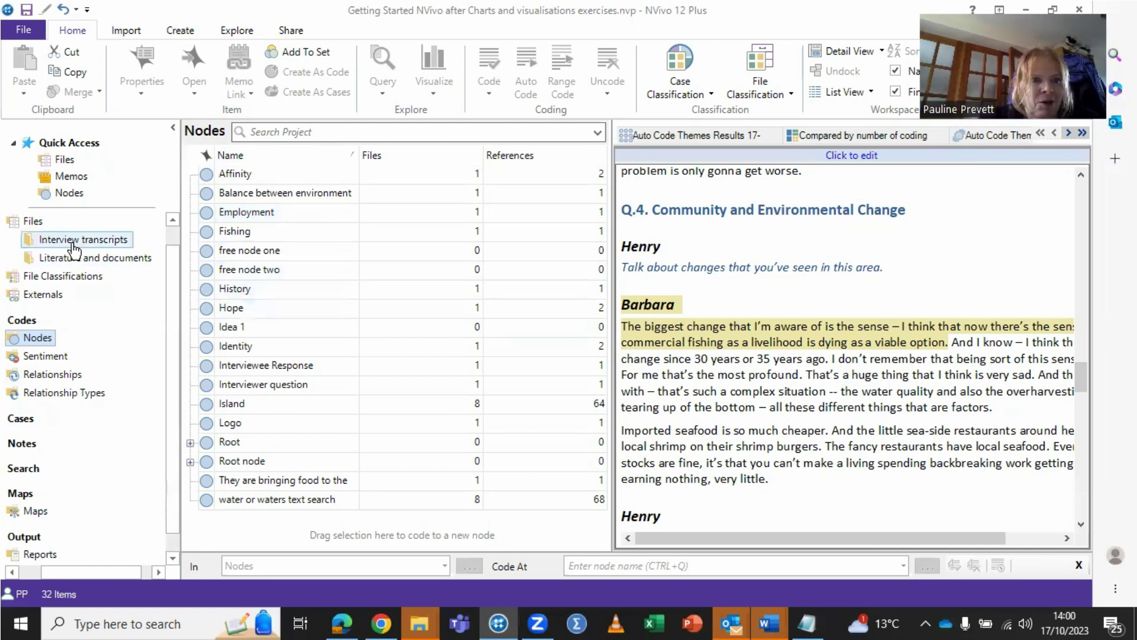
Auto code all the files in the Interview transcripts folder by identified themes, keeping every suggested theme and the default options
left_click(111, 238)
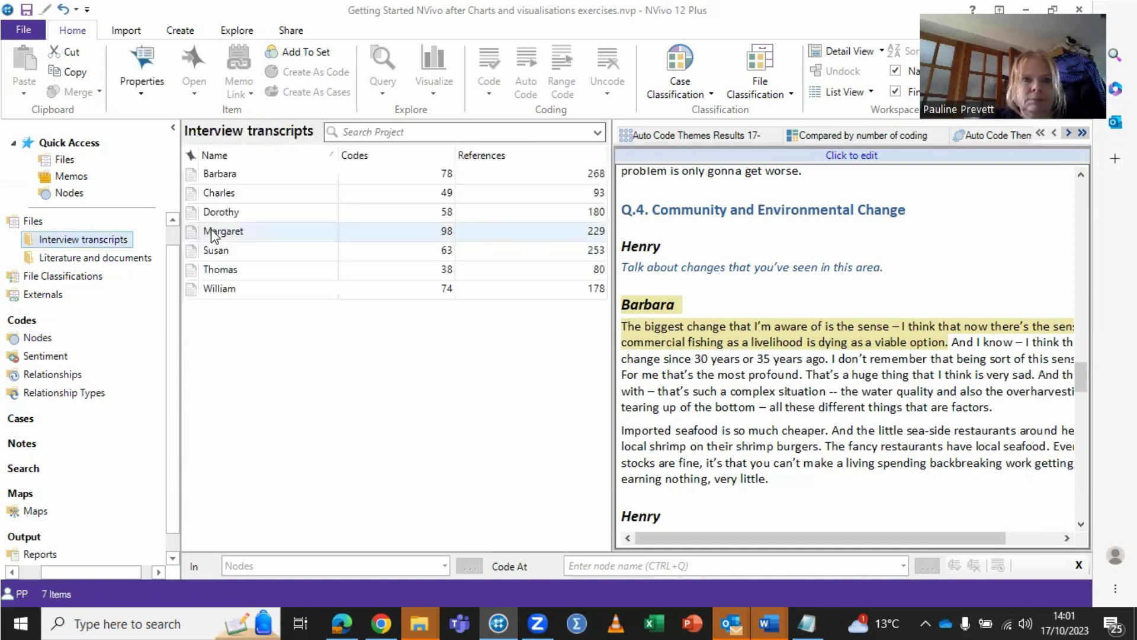
left_click(237, 176)
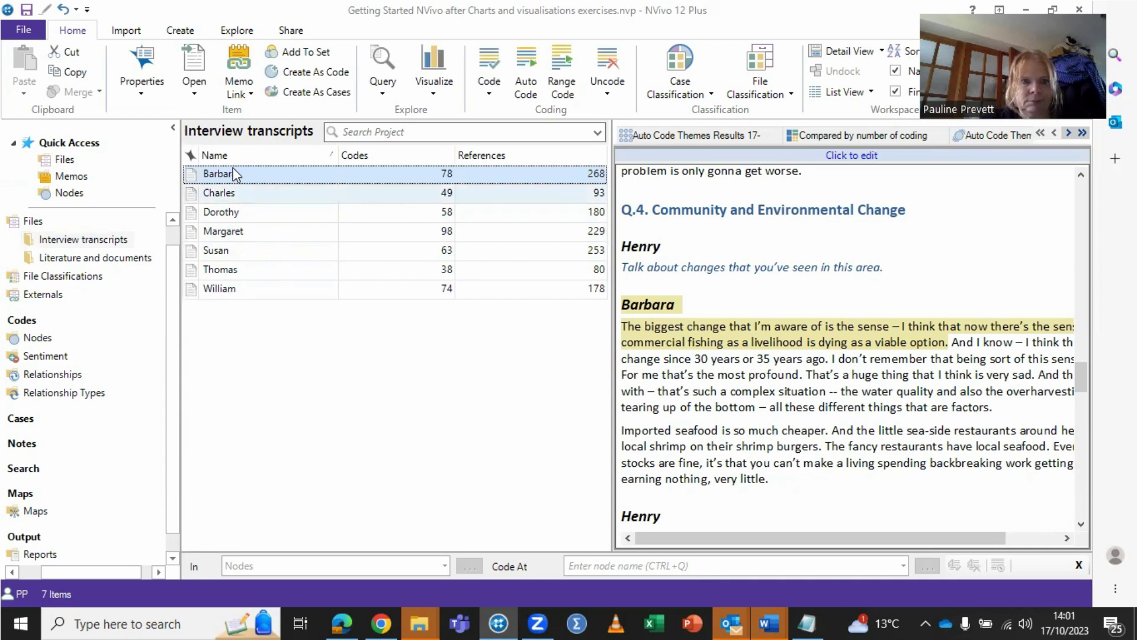
key("Down")
left_click(231, 173)
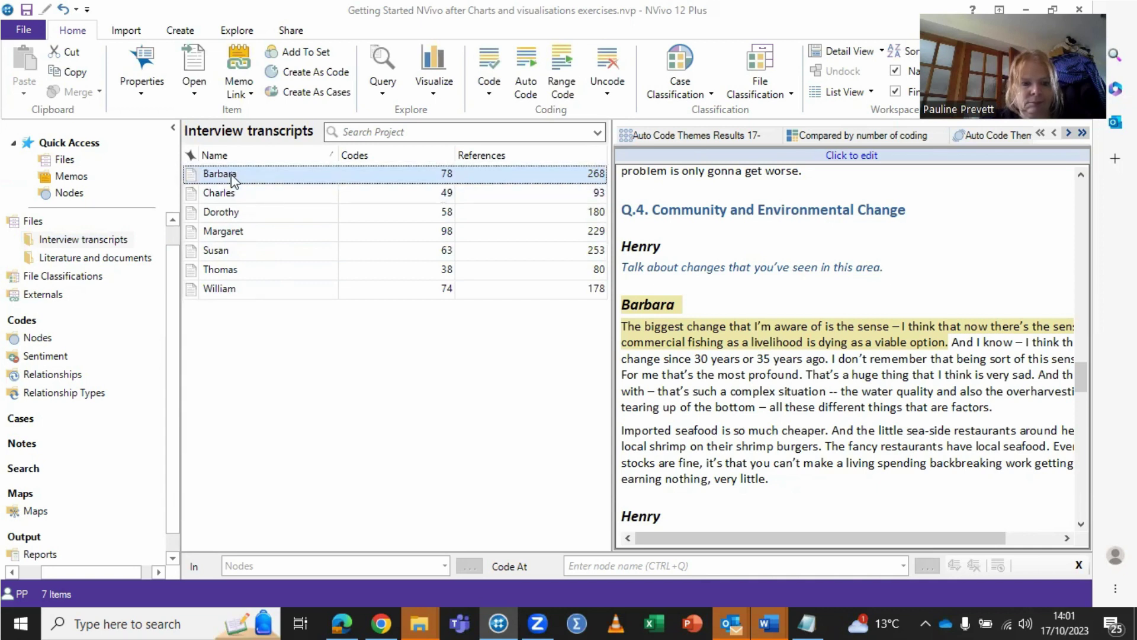
key("shift+Down")
key("shift+Down")
key("shift+Down")
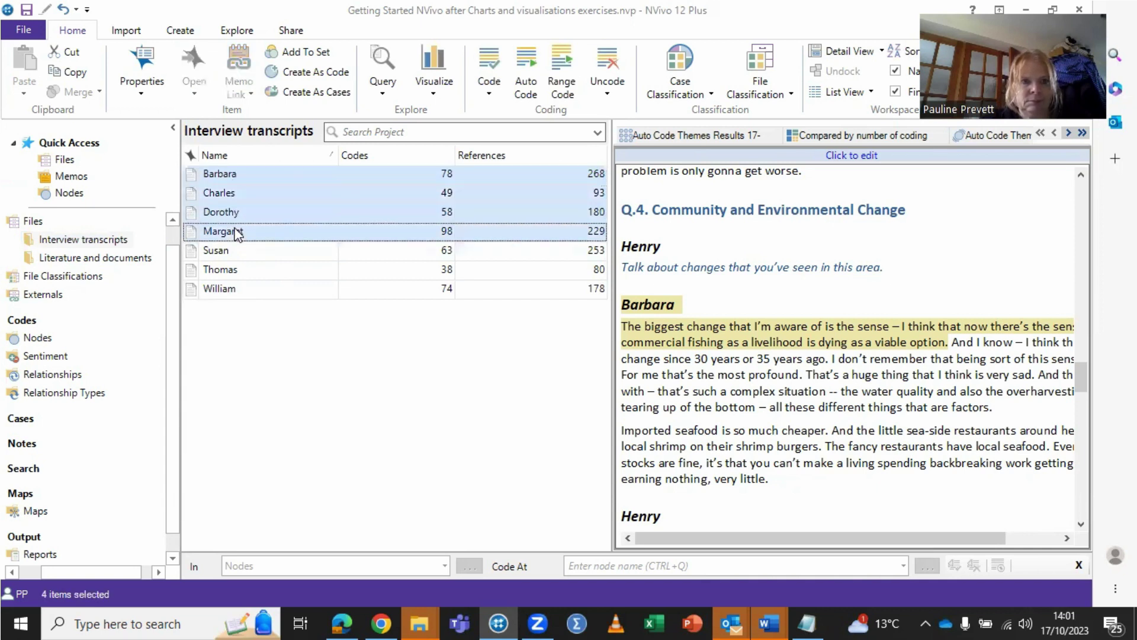
key("shift+Down")
key("shift+Down")
key("shift+Down")
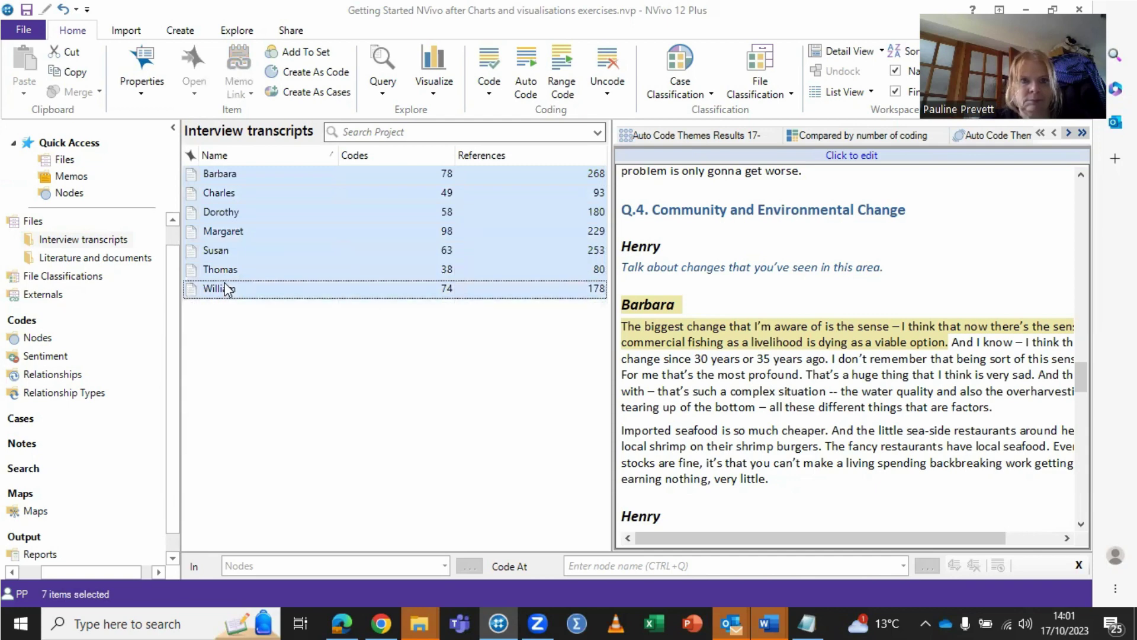
left_click(528, 59)
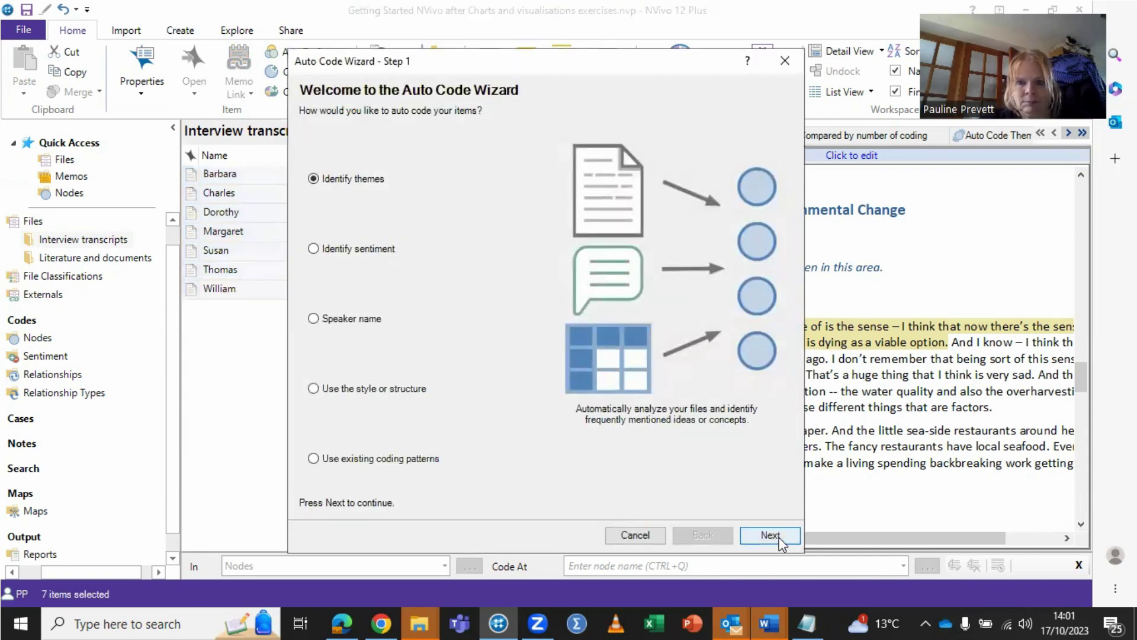
left_click(770, 535)
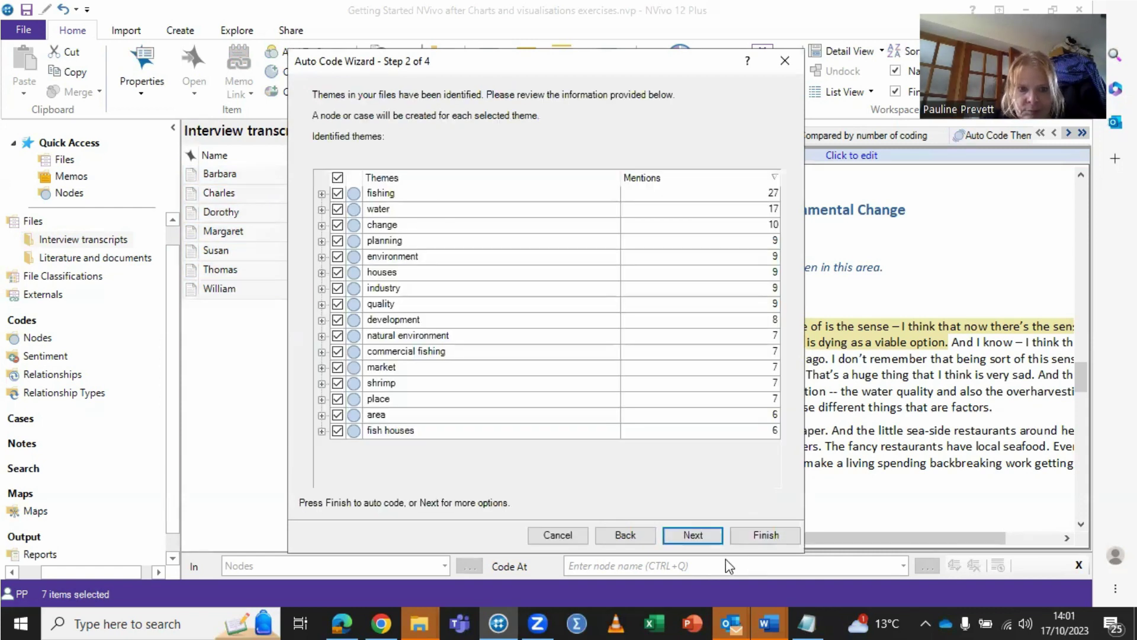
left_click(756, 535)
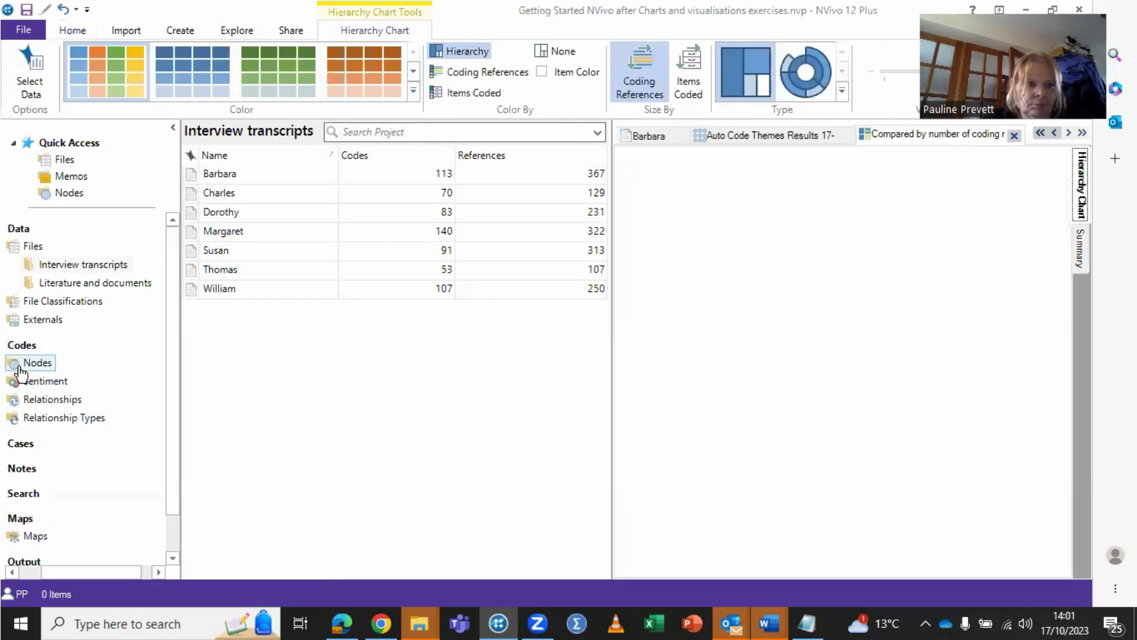
Expand the Codes and Nodes folders and view the themes in "Autocoded Themes of the transcribed interviews"
left_click(18, 368)
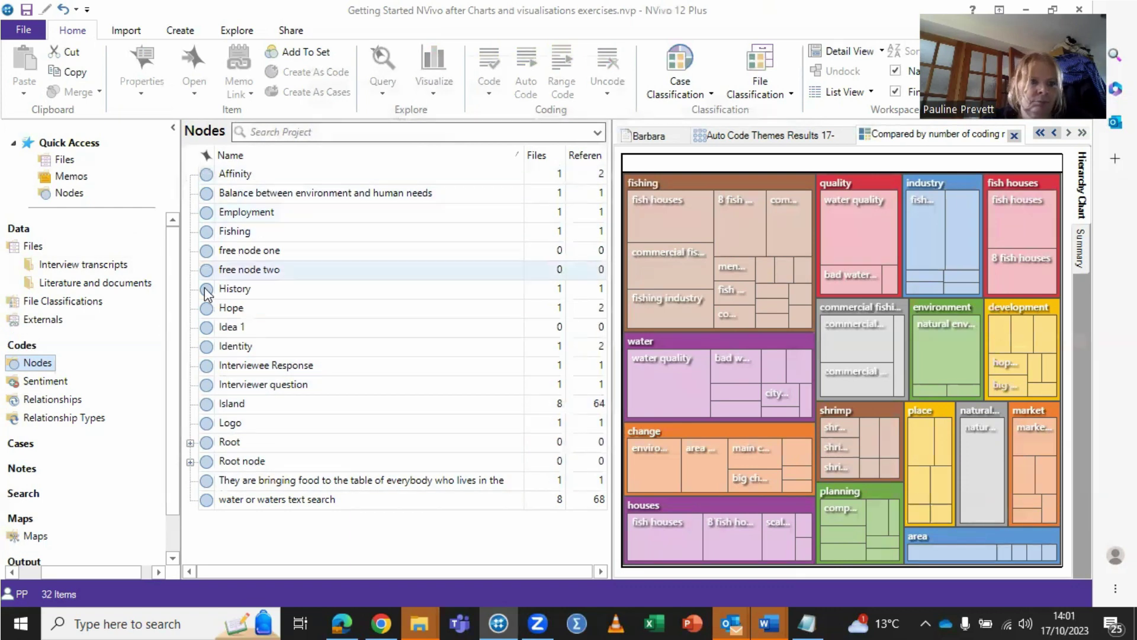
left_click(20, 348)
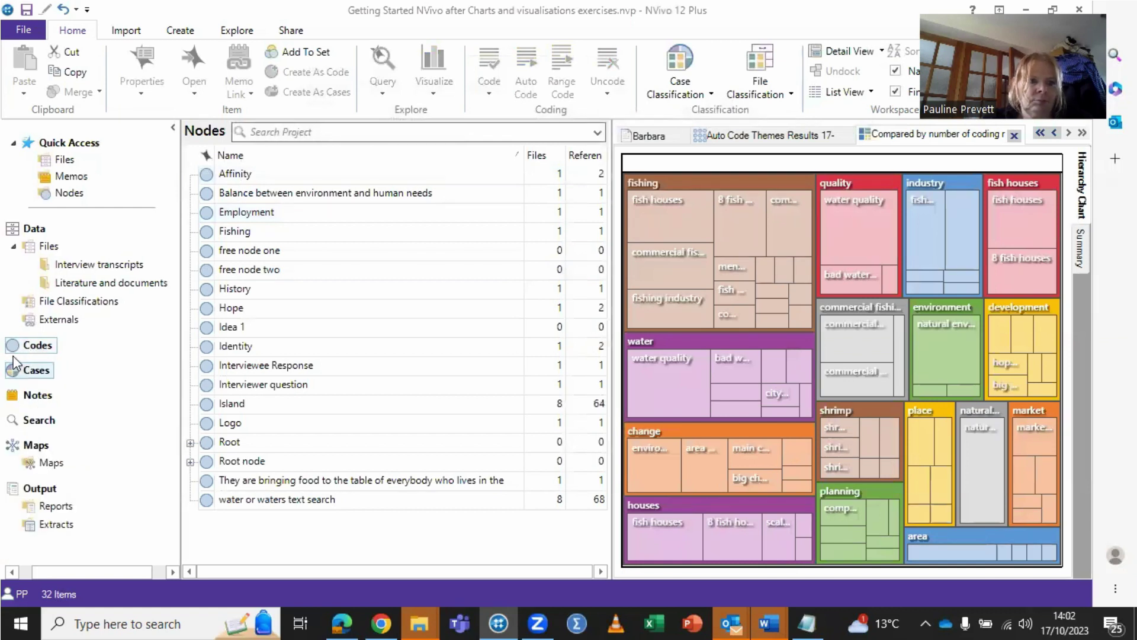
left_click(11, 346)
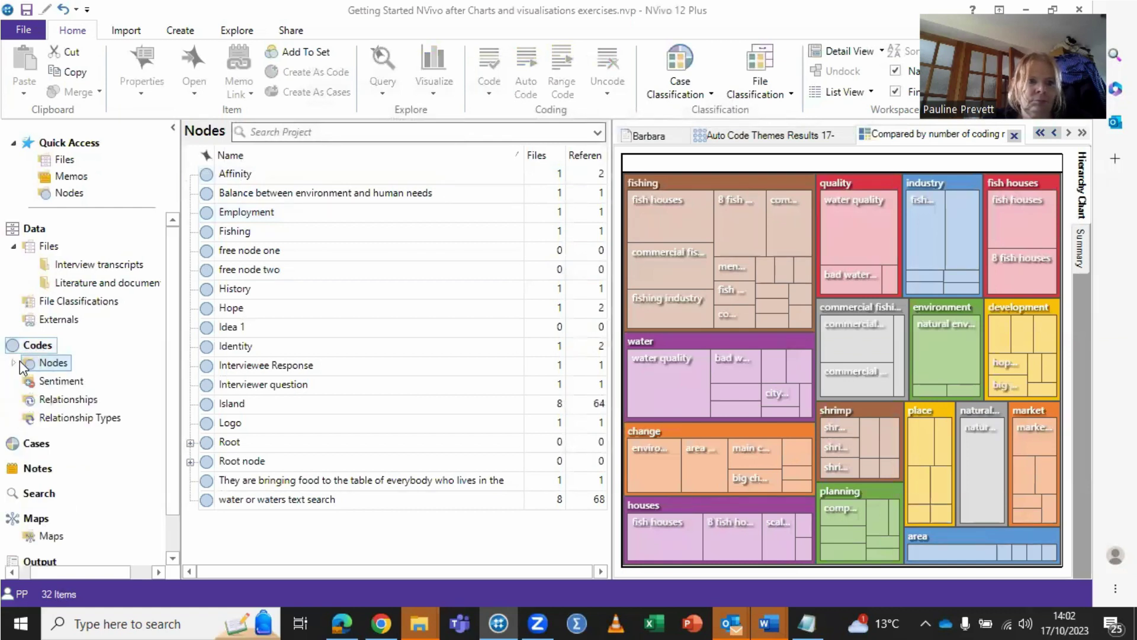
left_click(12, 362)
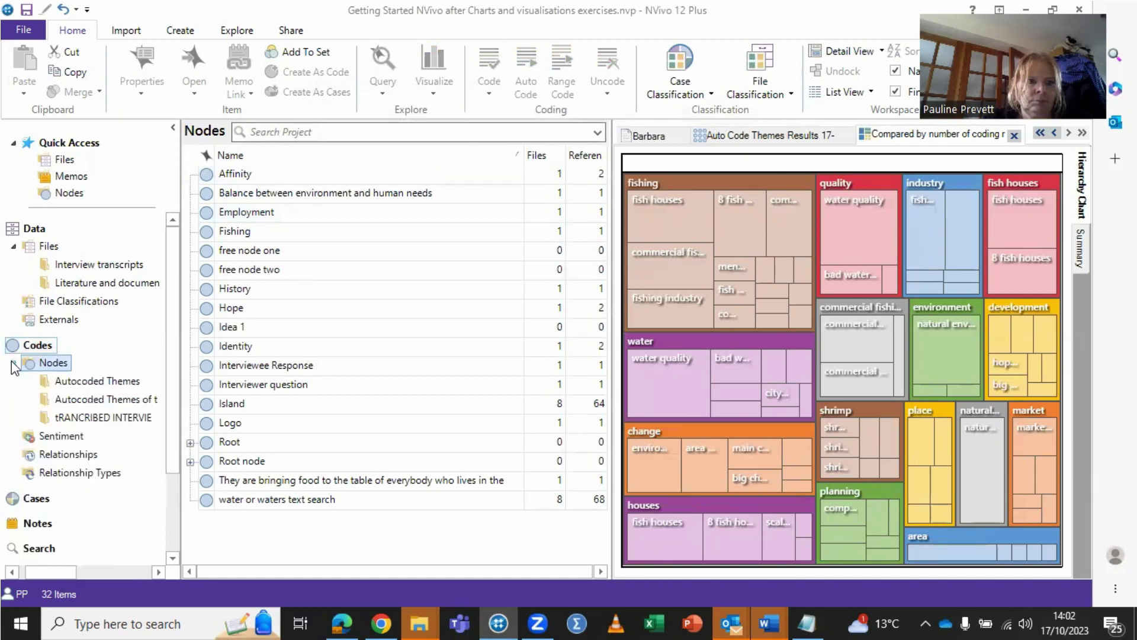
left_click(102, 399)
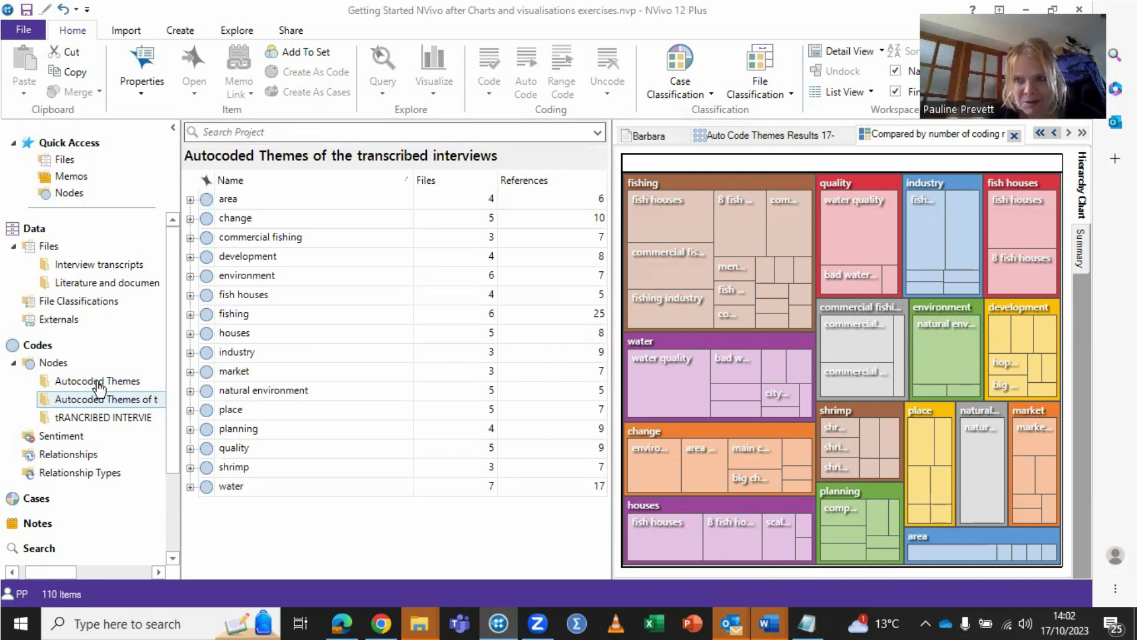
Collapse and re-expand the Codes and Nodes folders, and open the "tRANCRIBED INTERVIEWs ONLY 17TH OCT 23" results folder
left_click(49, 363)
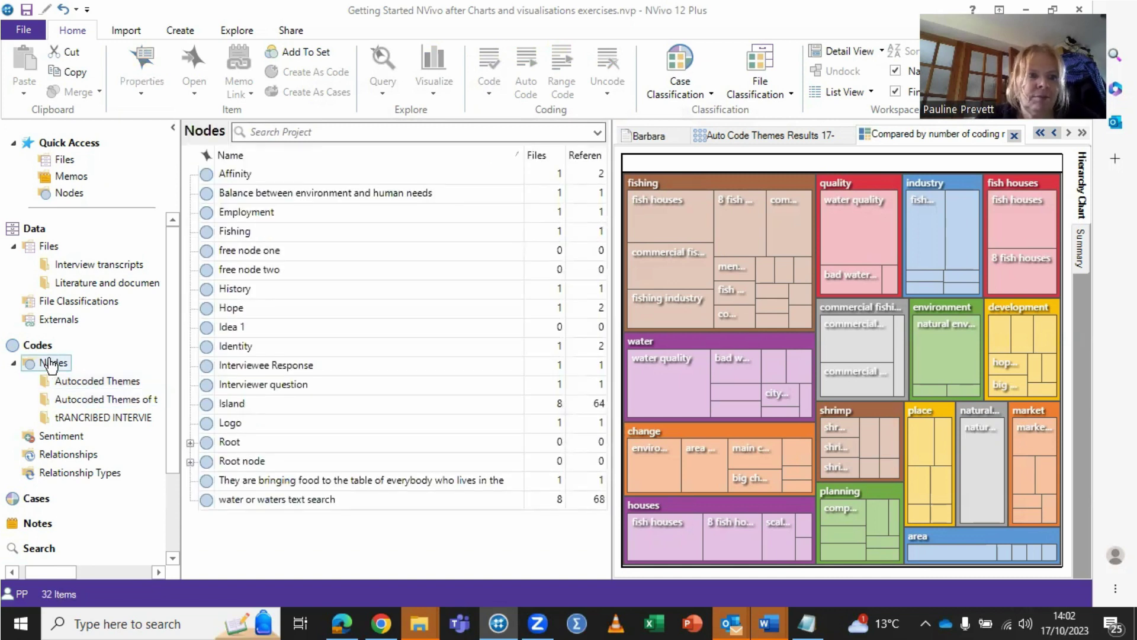
left_click(37, 345)
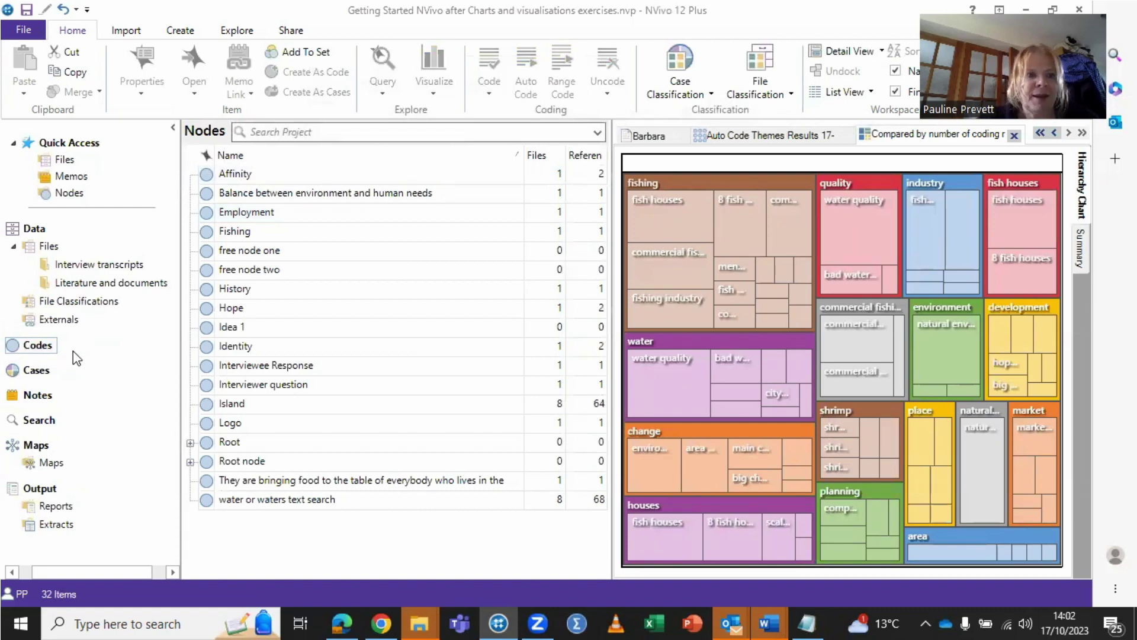
left_click(15, 355)
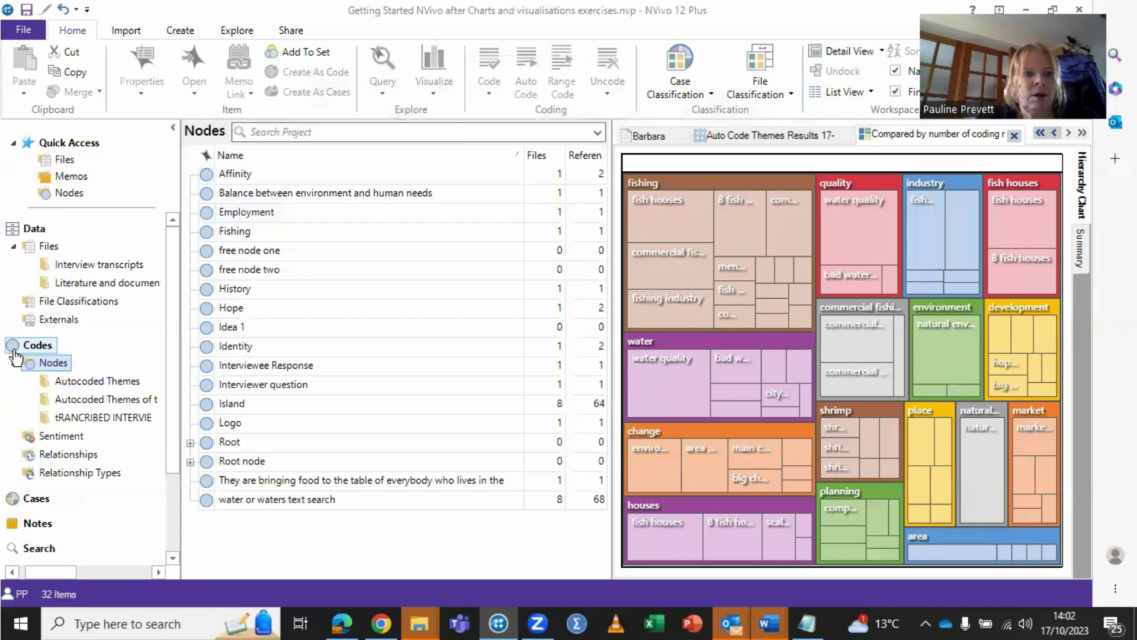
left_click(35, 366)
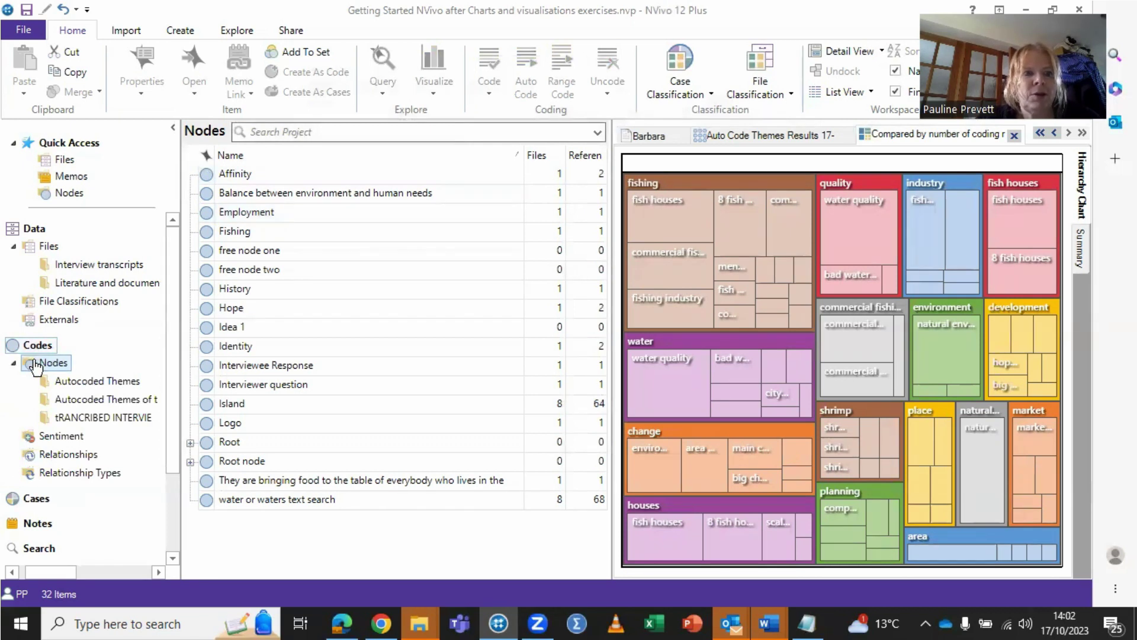
left_click(14, 363)
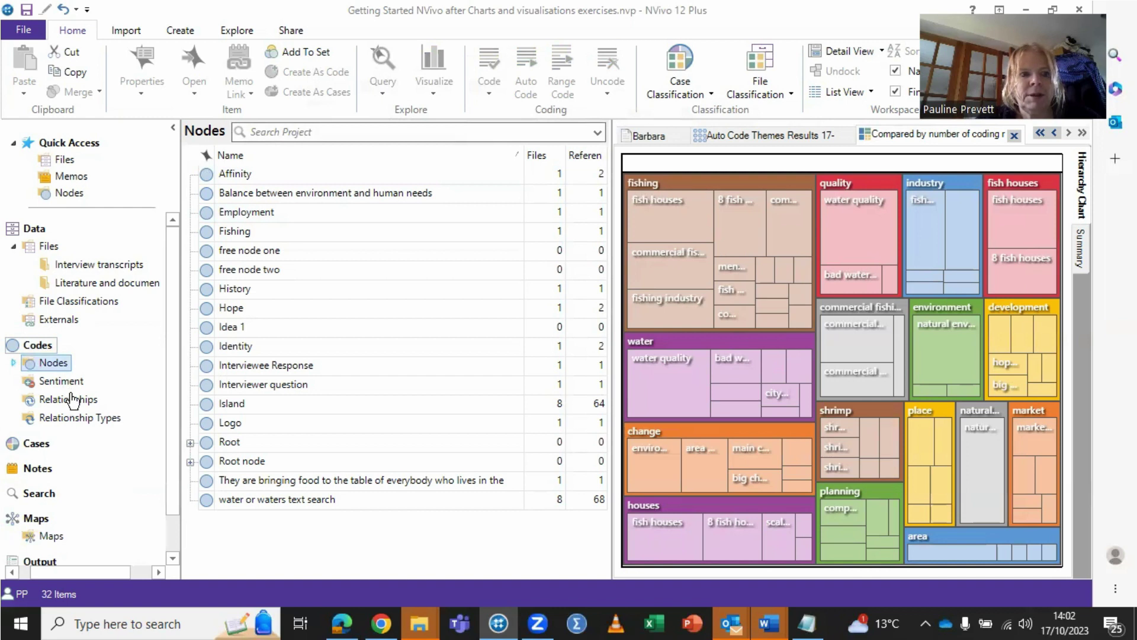
key("Right")
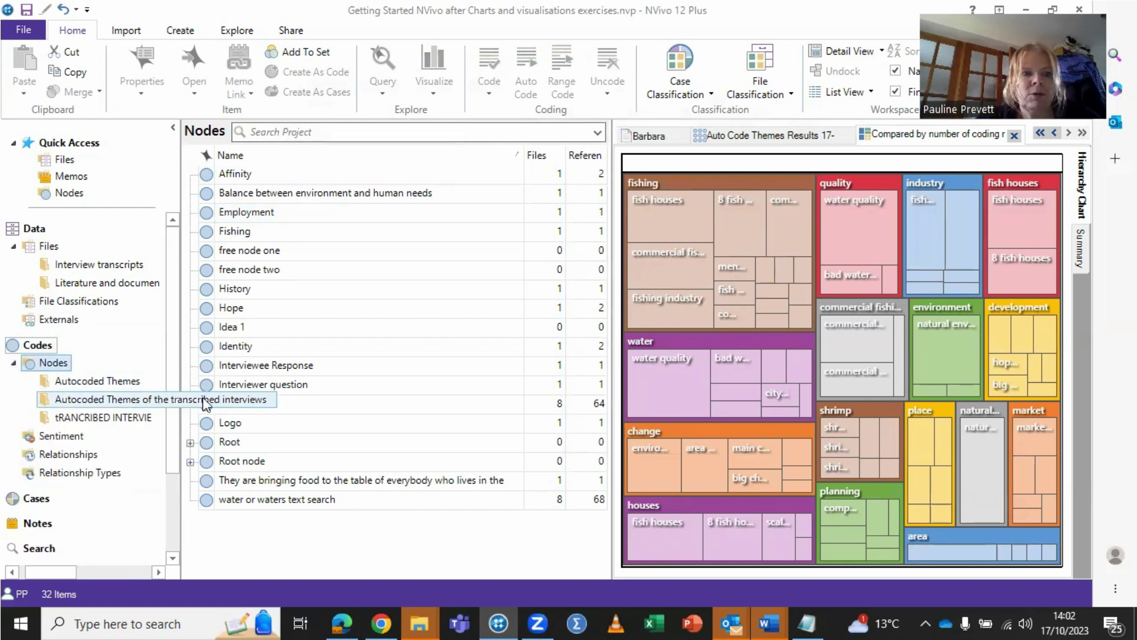
left_click(89, 420)
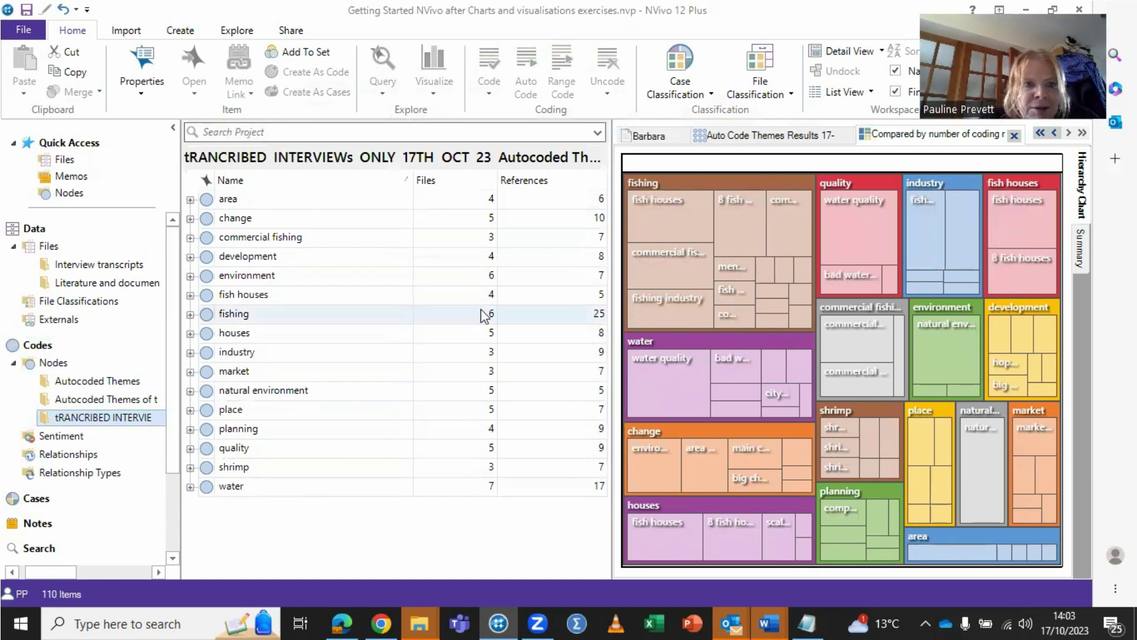
Expand the area, change and commercial fishing themes to examine their child nodes, and look over the remaining themes
left_click(190, 199)
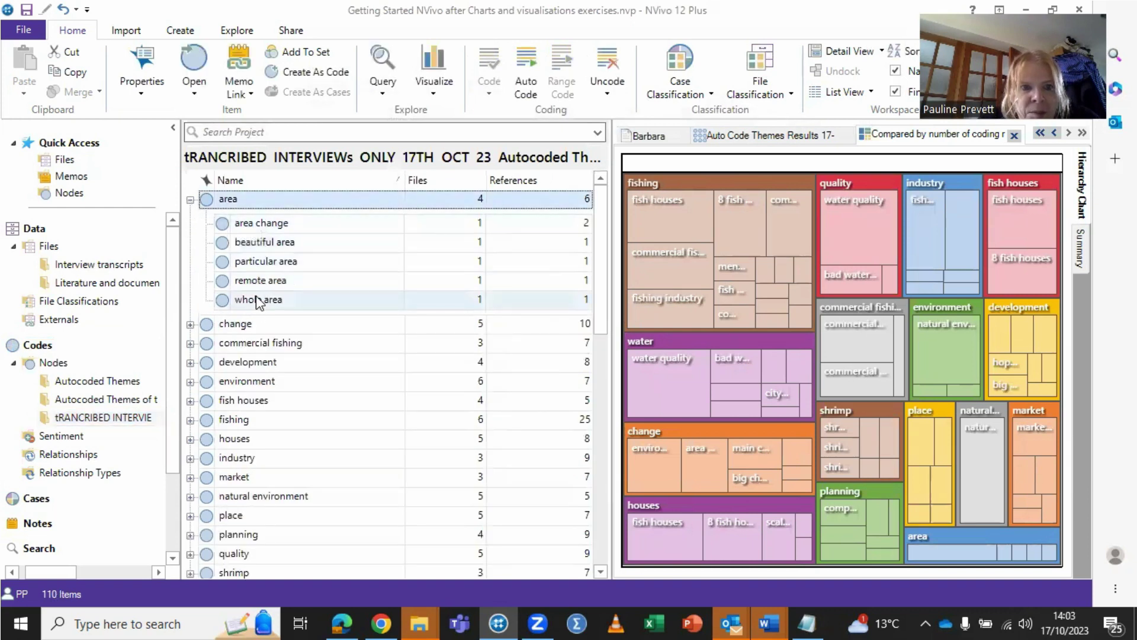
left_click(190, 323)
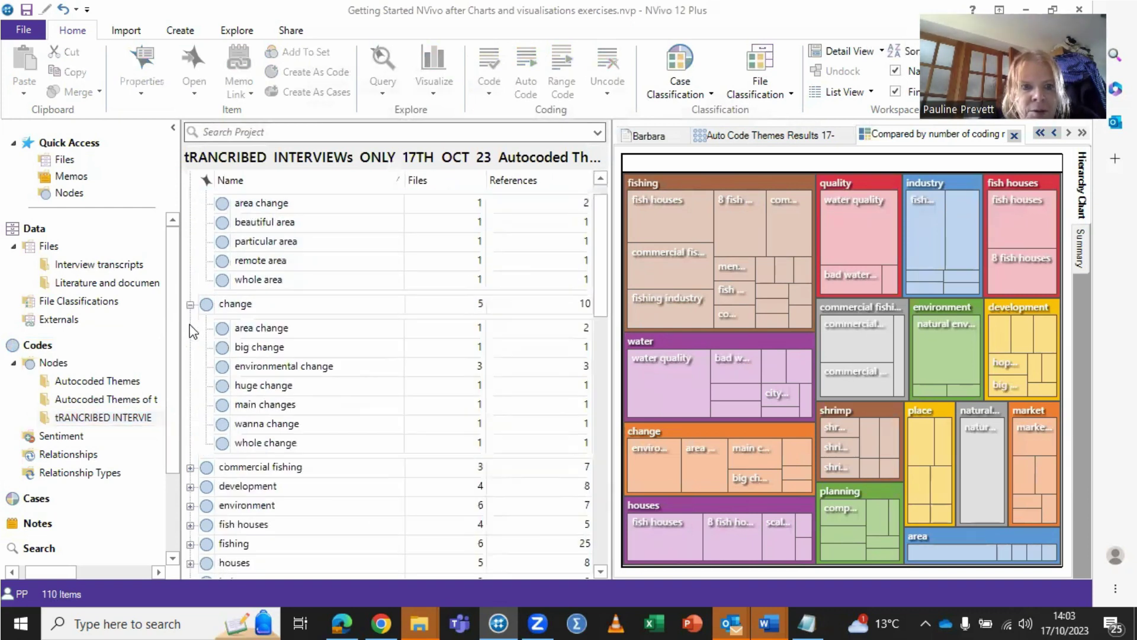
left_click(190, 467)
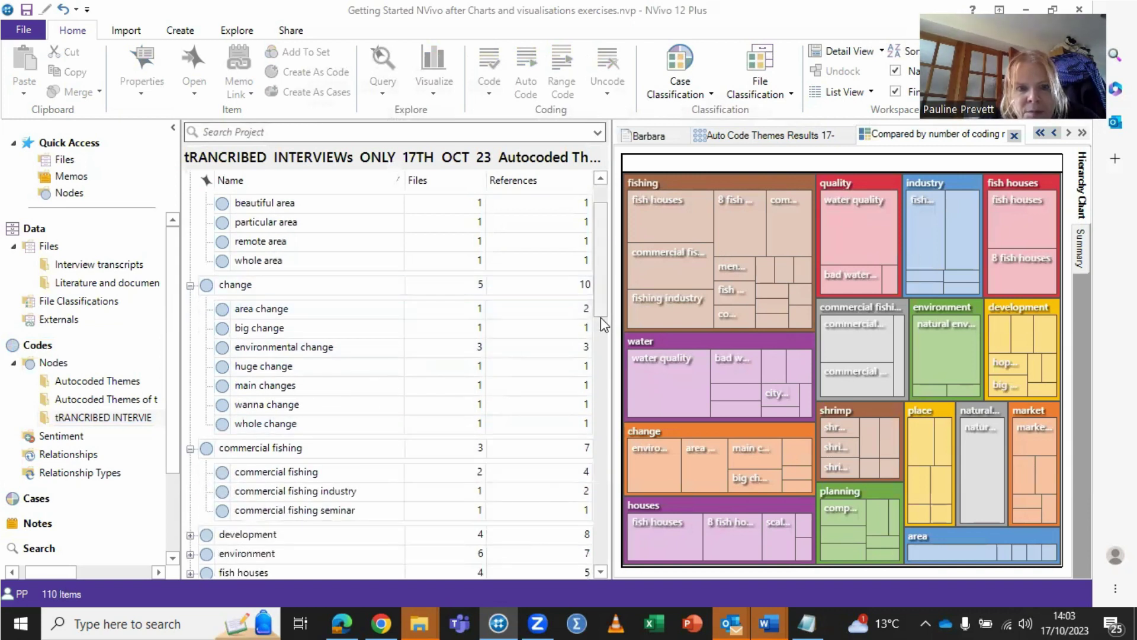
left_click_drag(600, 322, 601, 376)
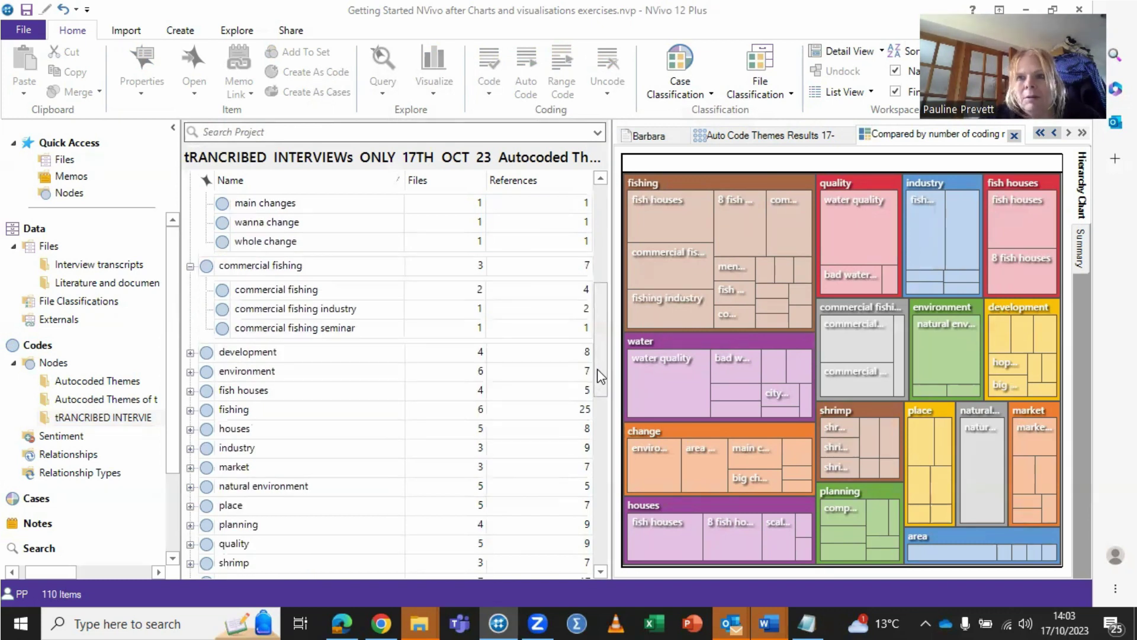